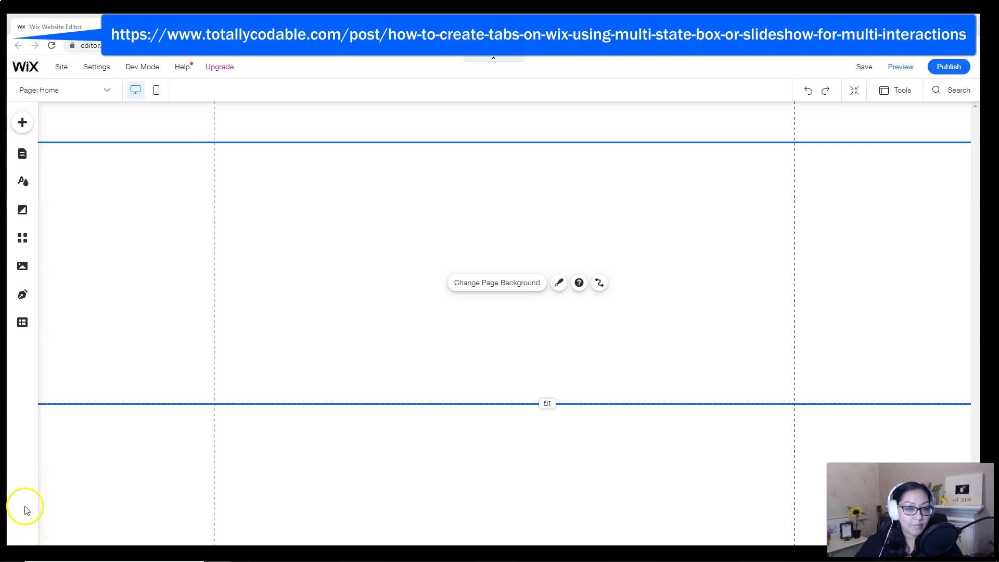
Turn on Dev Mode and dismiss its info panel.
mouse_move(147, 73)
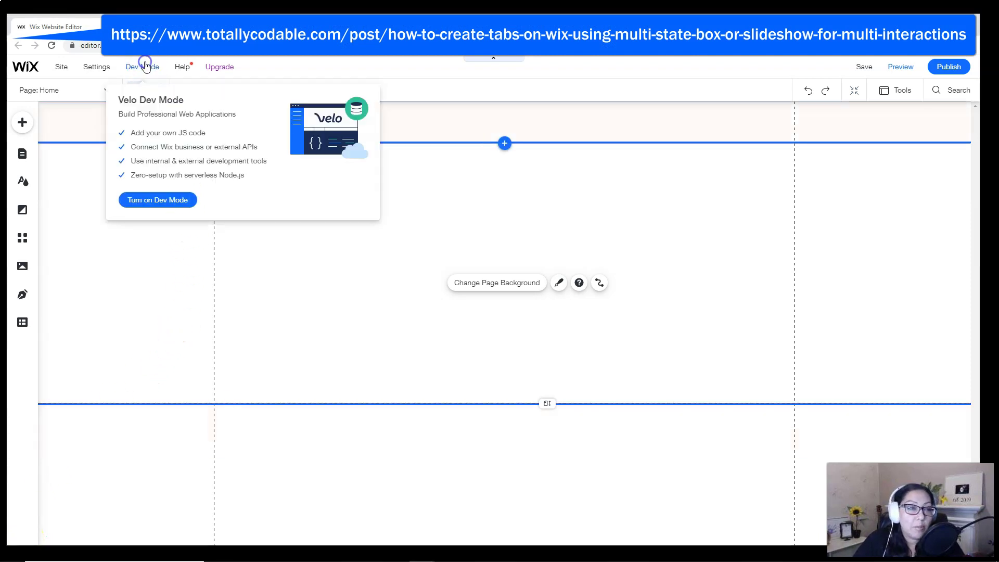
left_click(153, 202)
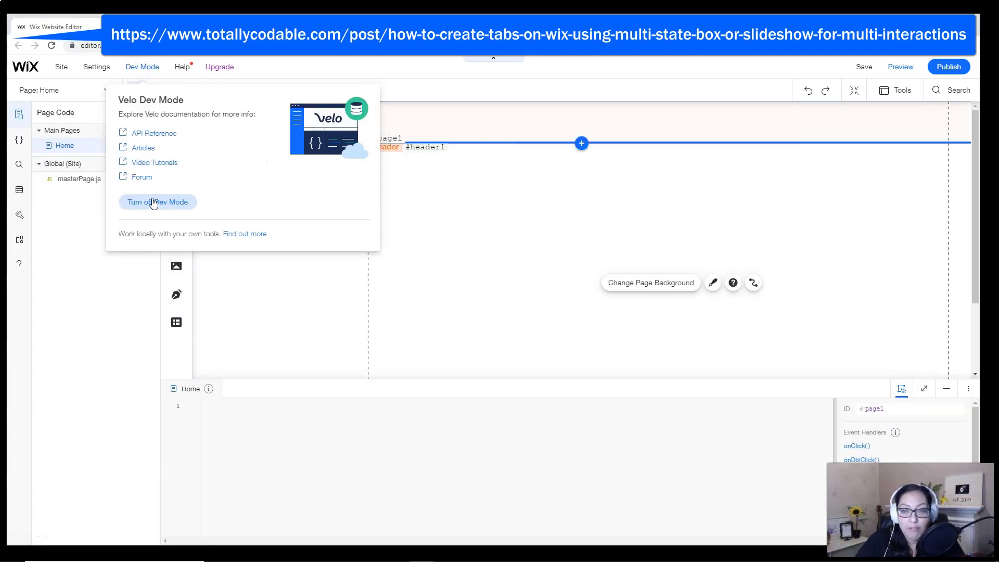
left_click(294, 314)
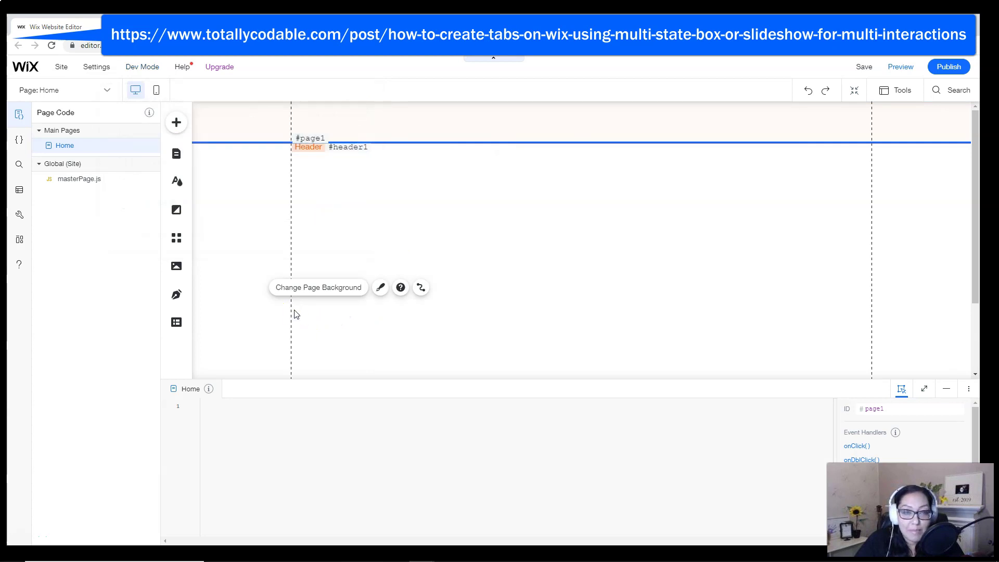
Place a blank Multi-State Box near the header and shrink the code panel.
left_click(177, 123)
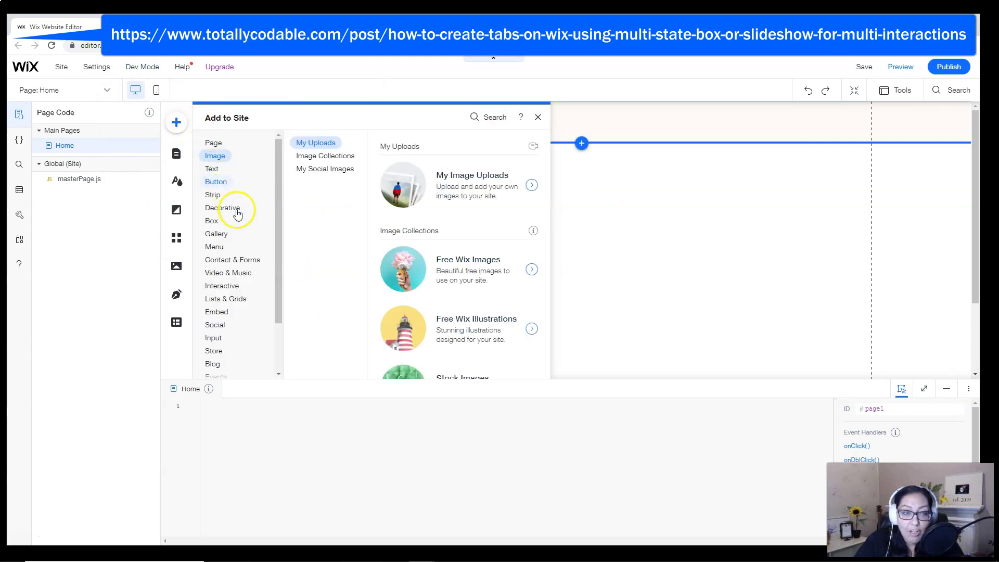
left_click(236, 290)
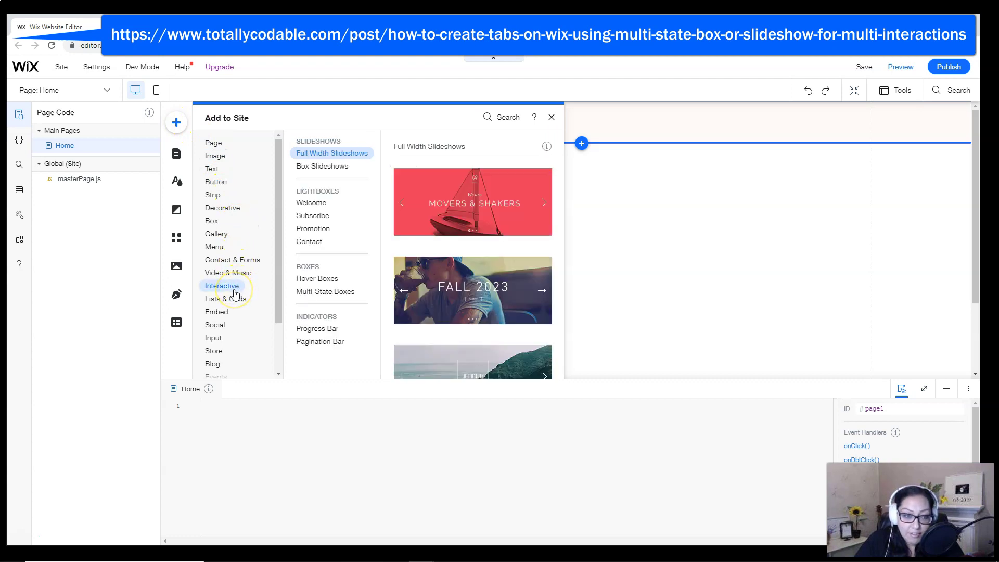
left_click(308, 293)
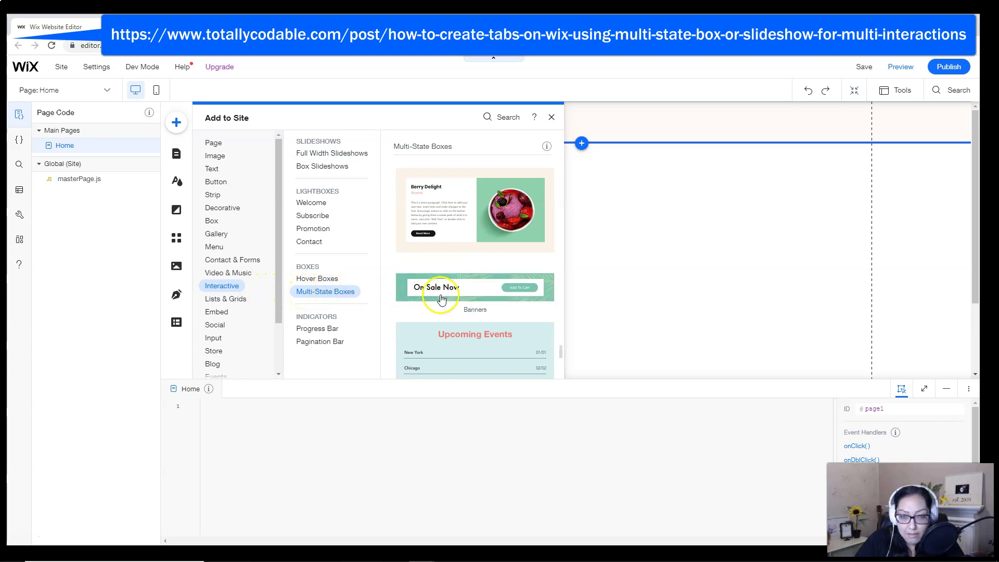
scroll(441, 299, "down", 4)
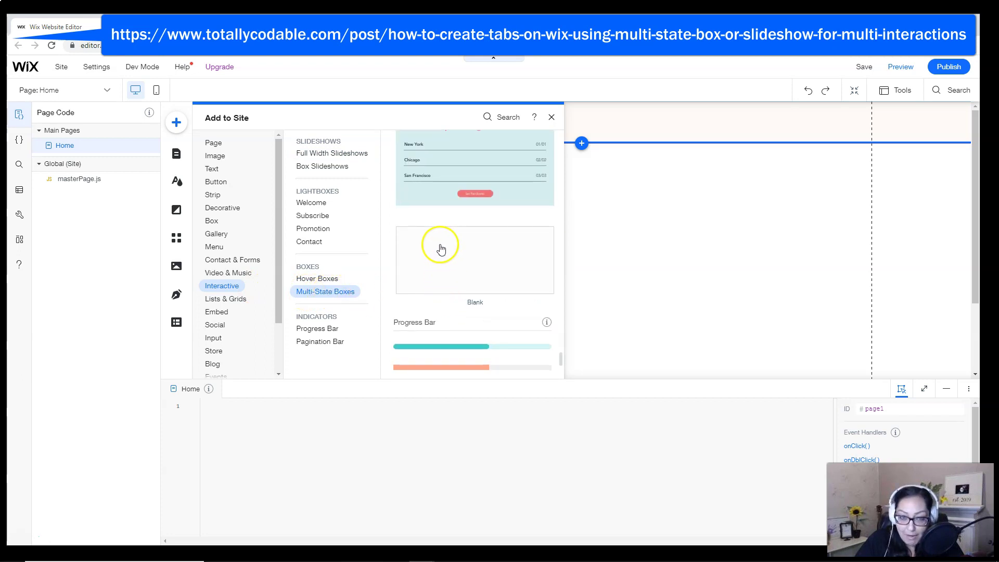
left_click_drag(440, 249, 461, 220)
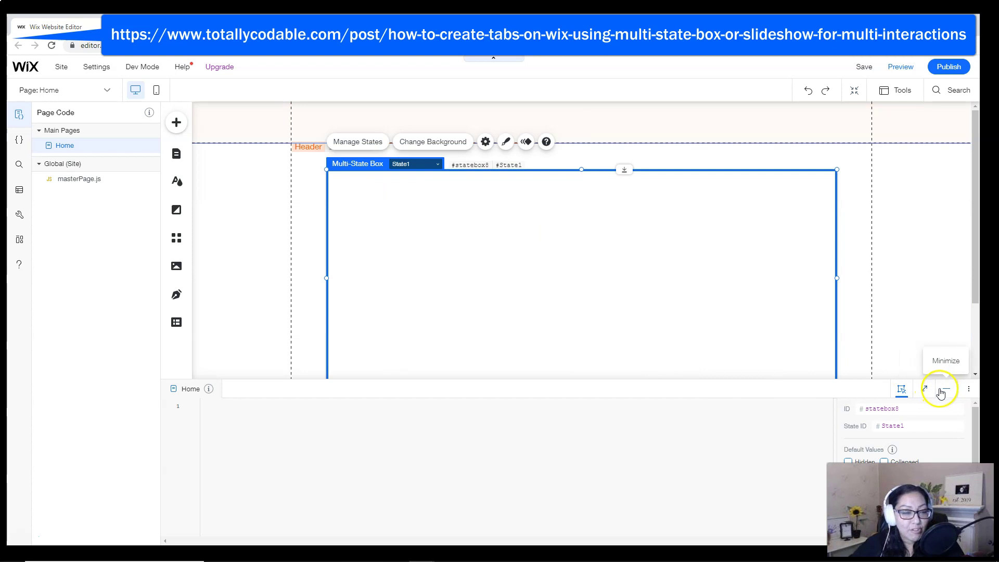
left_click_drag(885, 379, 885, 486)
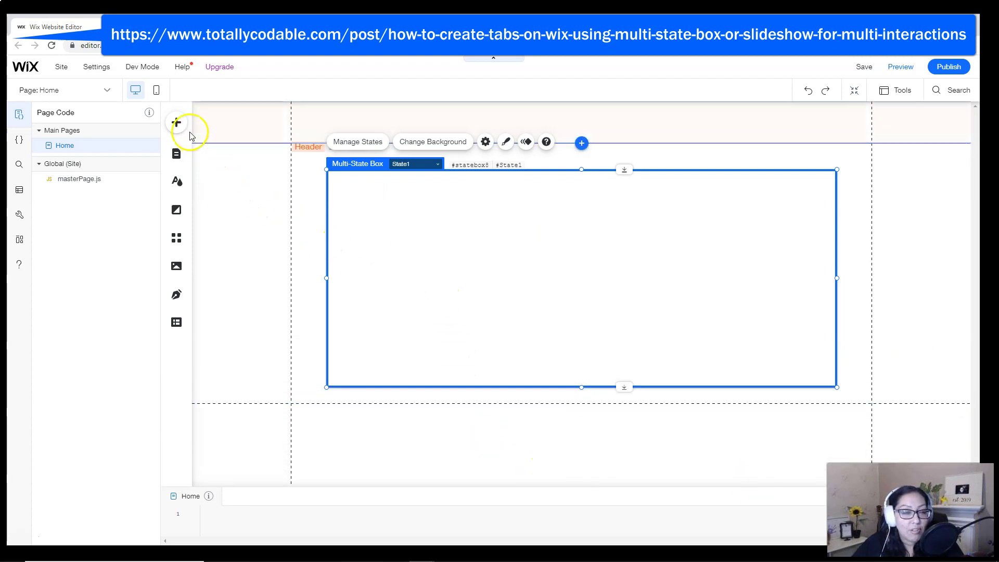
Drop a themed container box into State1 and stretch it to 974 × 367.
left_click(177, 122)
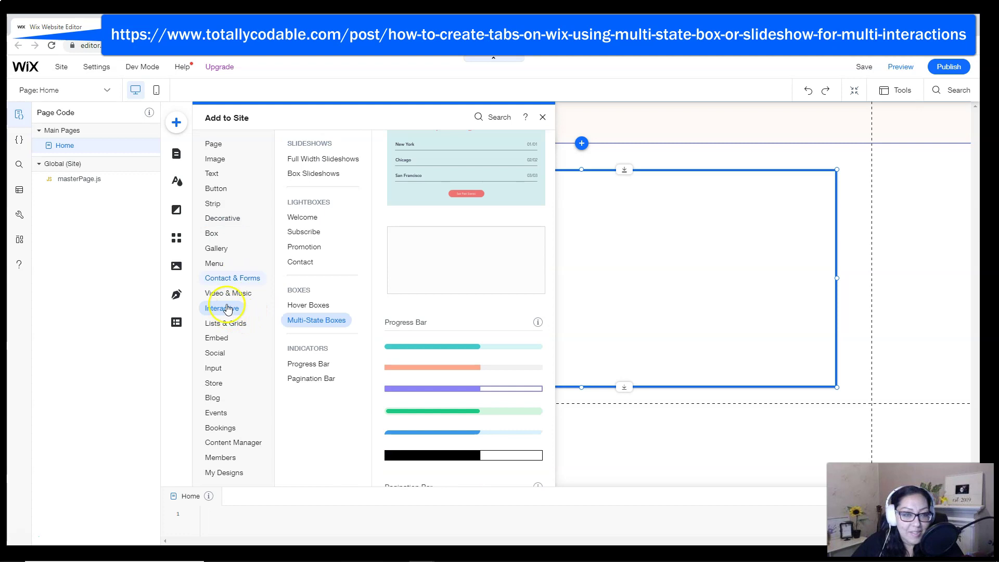
left_click(213, 236)
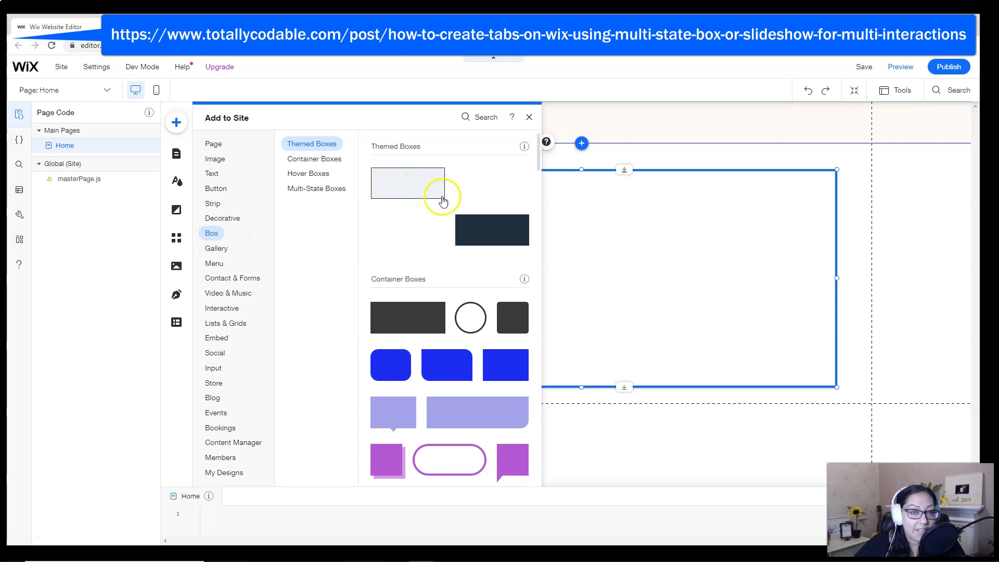
left_click_drag(443, 186, 484, 226)
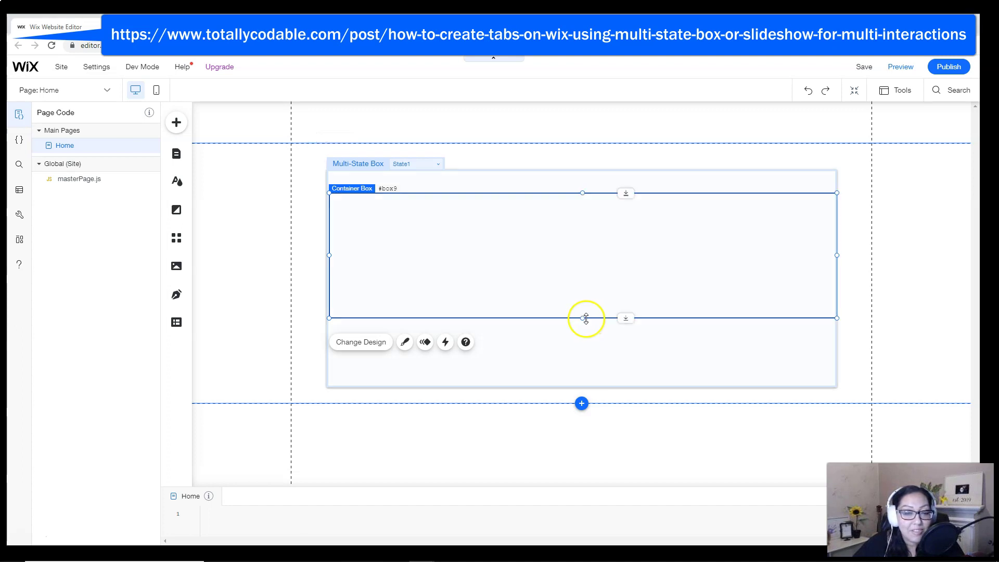
left_click_drag(583, 318, 582, 387)
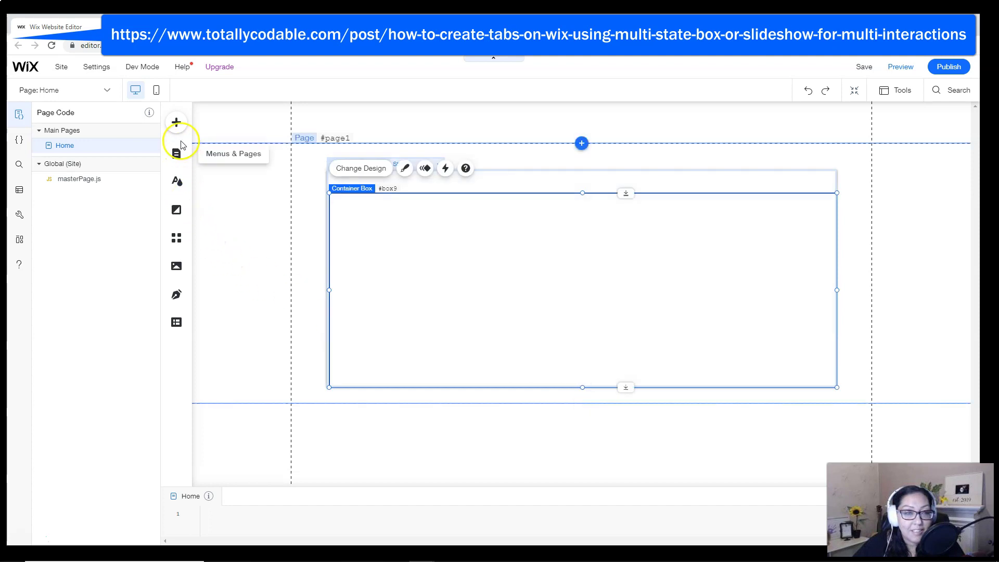
Add a Heading 2 and a paragraph below it inside the container box.
left_click(176, 123)
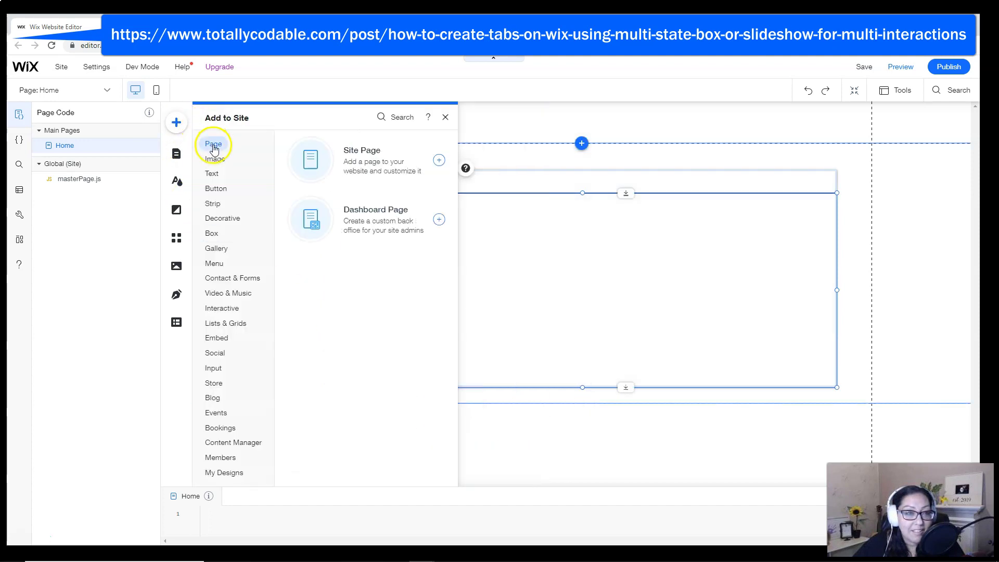
mouse_move(212, 174)
left_click_drag(401, 223, 620, 233)
left_click(179, 127)
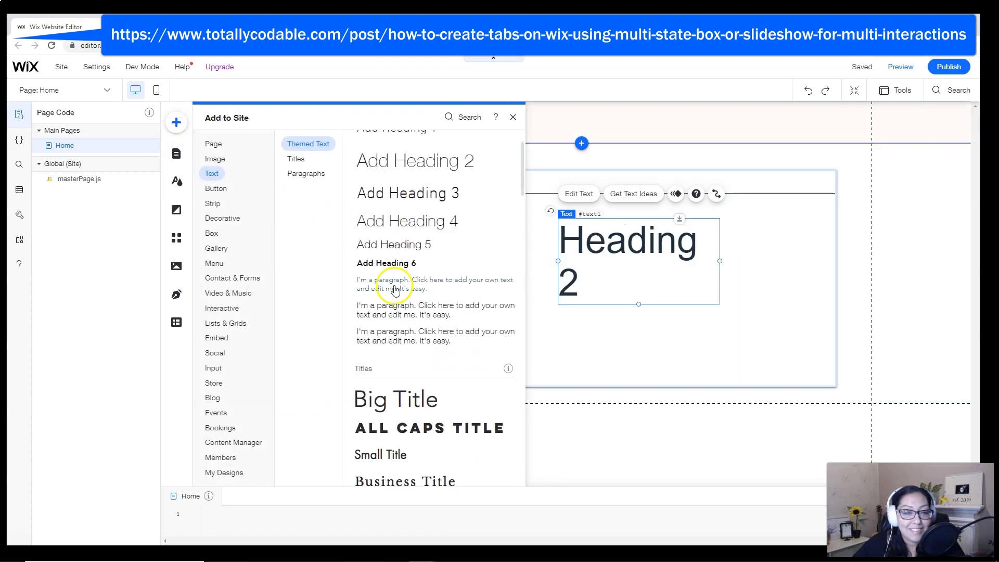
left_click_drag(392, 285, 595, 329)
left_click_drag(595, 329, 595, 329)
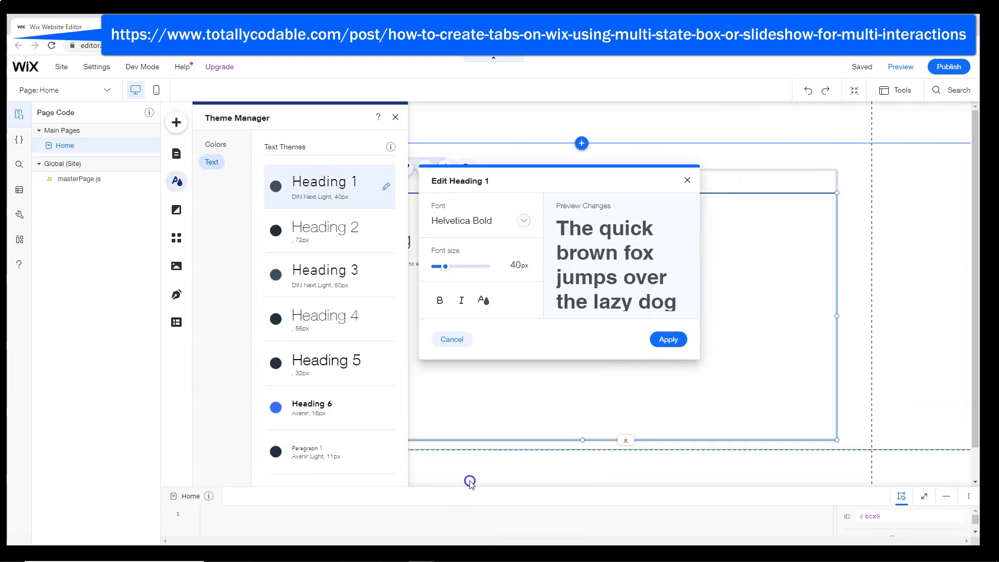
Change the Paragraph 1 theme font and set the heading size to 72.
left_click(665, 339)
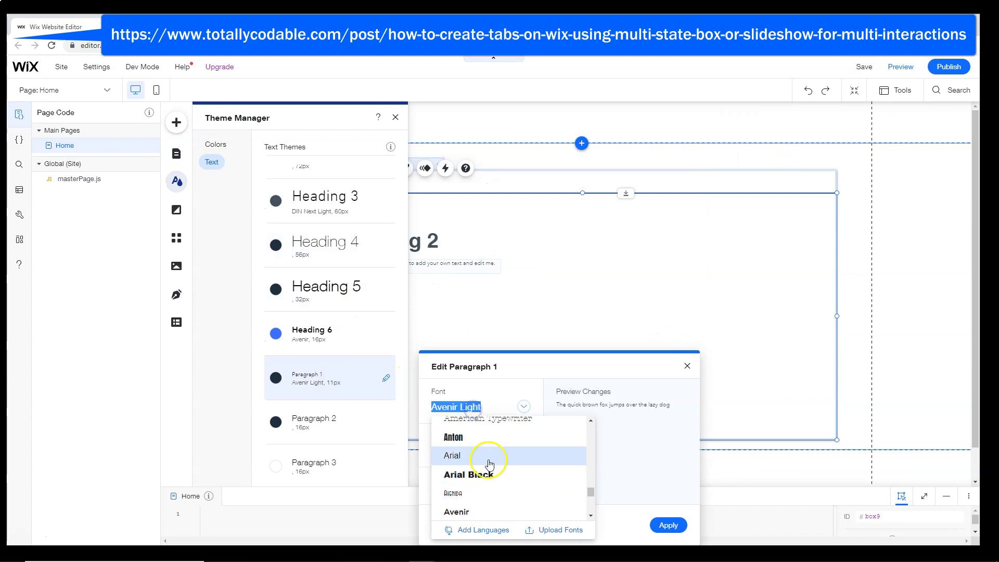
left_click(517, 446)
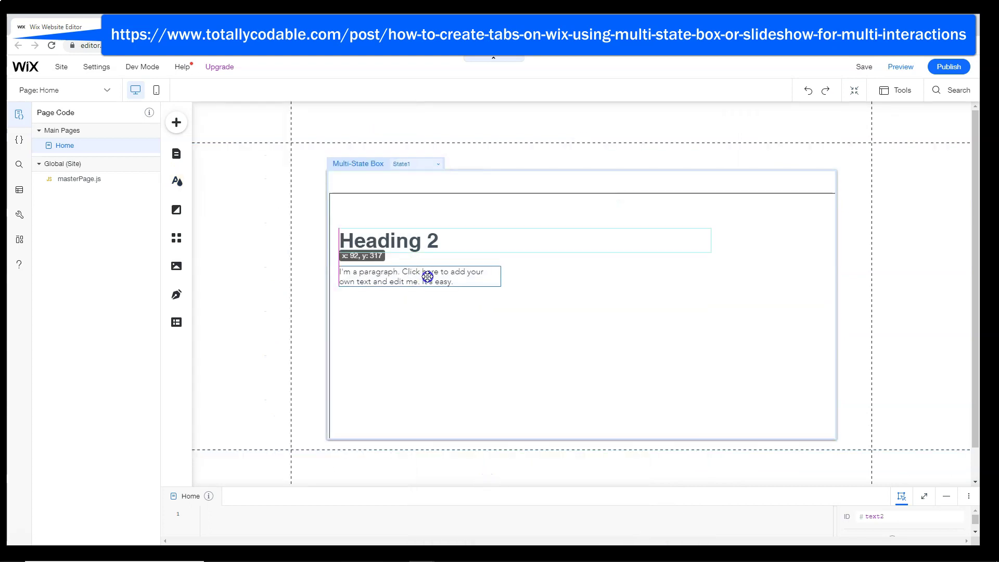
left_click(360, 241)
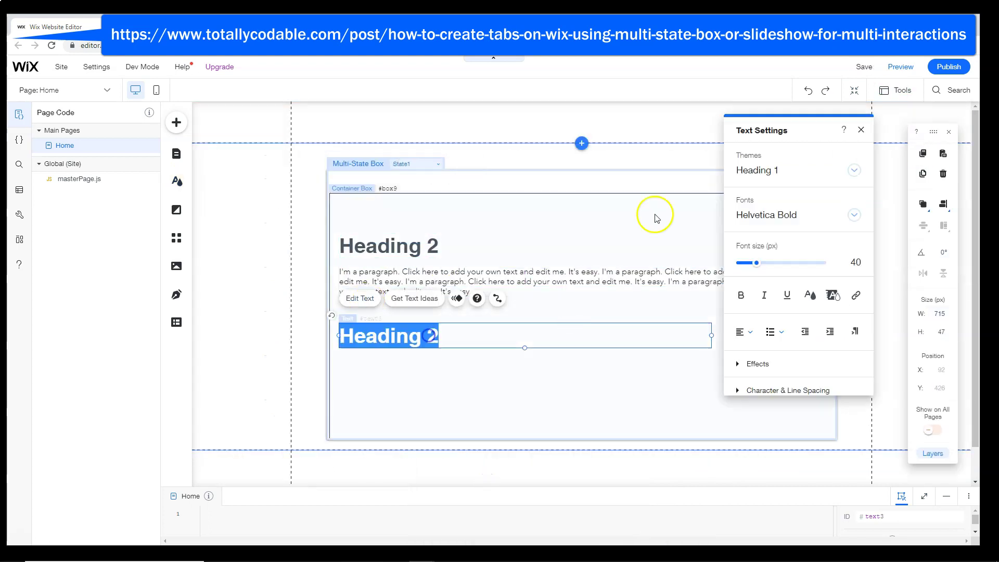
left_click(855, 262)
type("72")
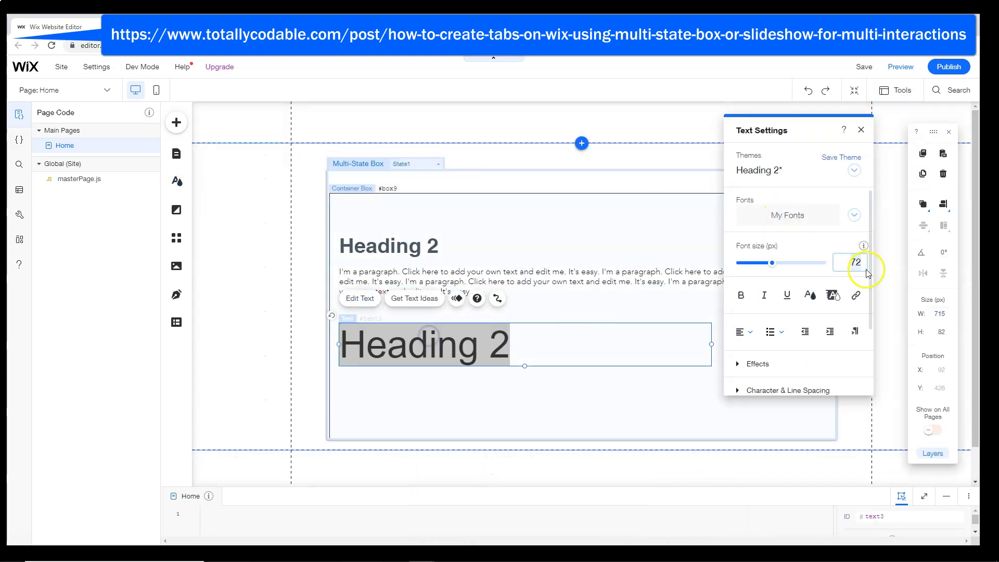
left_click(842, 156)
left_click(610, 350)
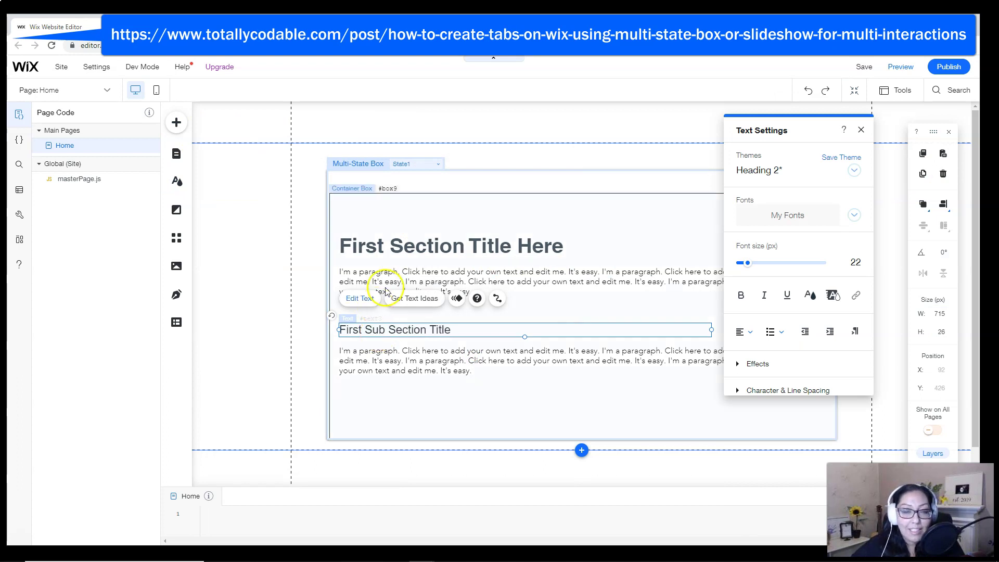
Lower the container box's top edge to leave space above the text.
left_click(419, 217)
left_click(575, 193)
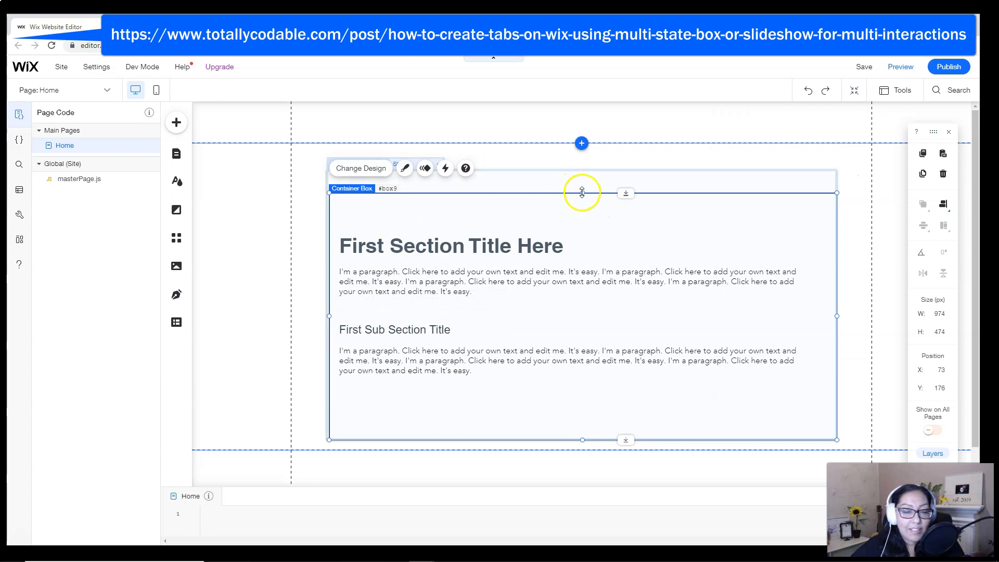
left_click_drag(582, 193, 587, 213)
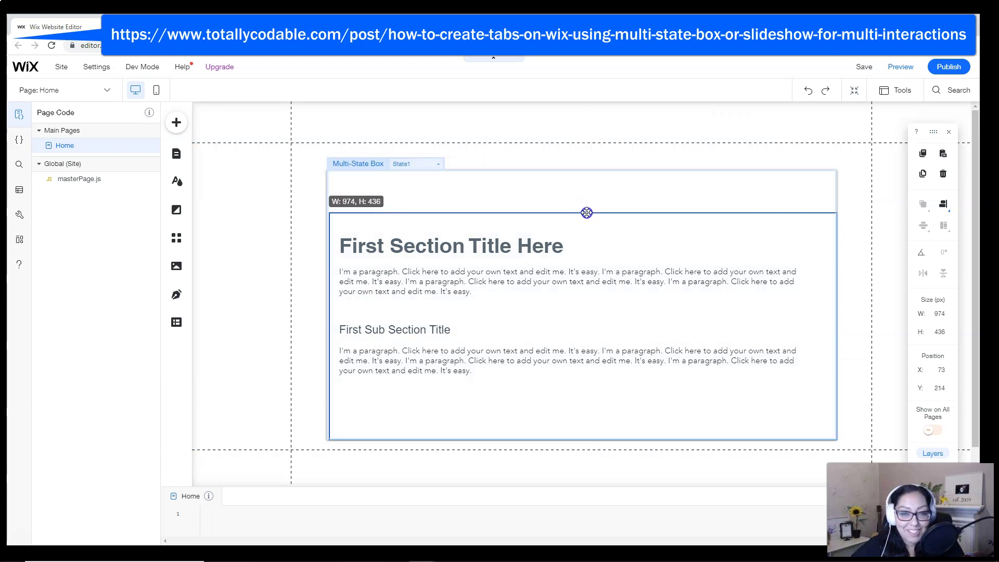
Add a dark themed button at the box's top-left, sized 486 × 57.
left_click(176, 122)
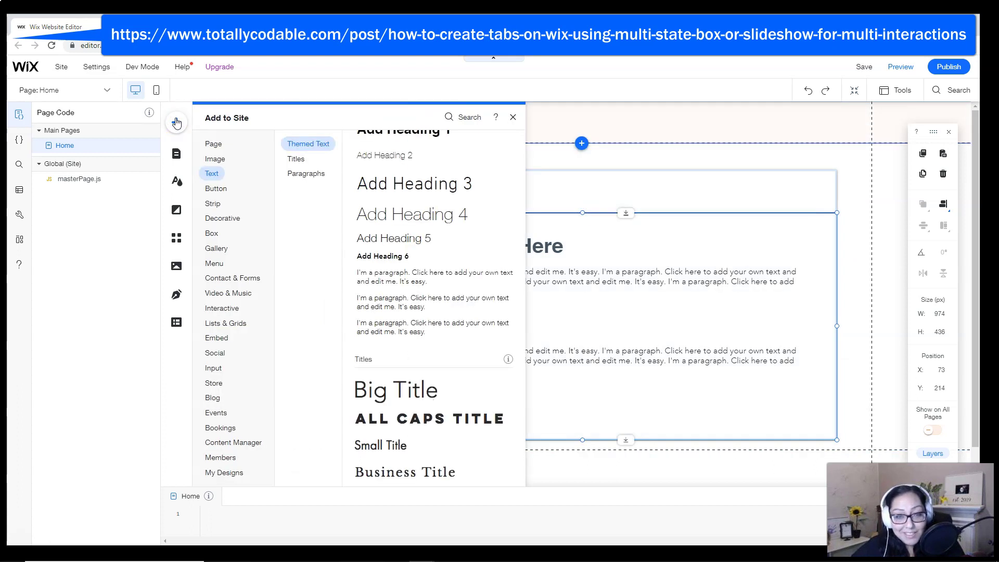
left_click(213, 141)
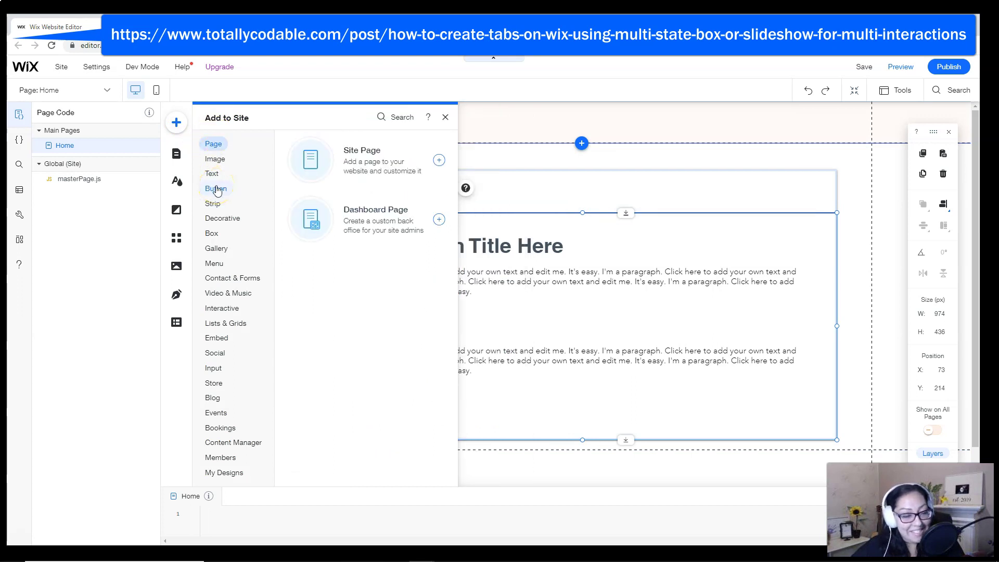
left_click(217, 189)
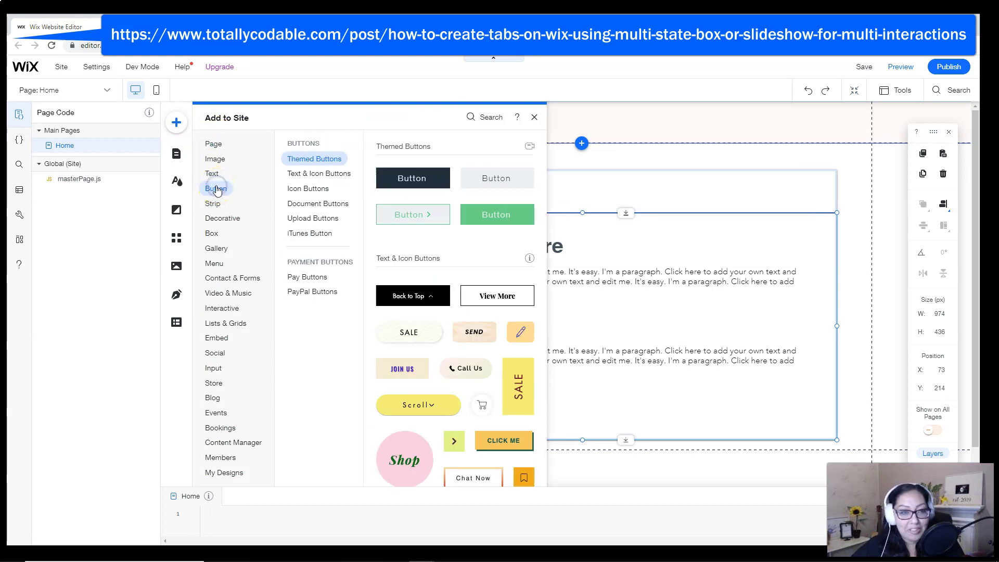
left_click(411, 185)
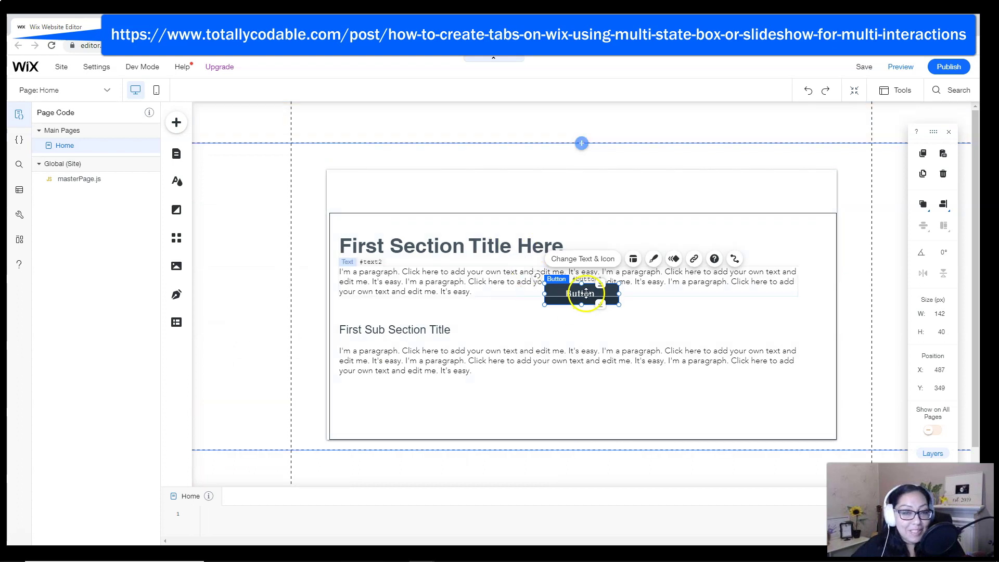
left_click_drag(586, 298, 574, 200)
left_click(399, 192)
left_click(462, 206)
left_click_drag(456, 204, 458, 212)
Duplicate the button and place the copy beside it on the right.
left_click(645, 245)
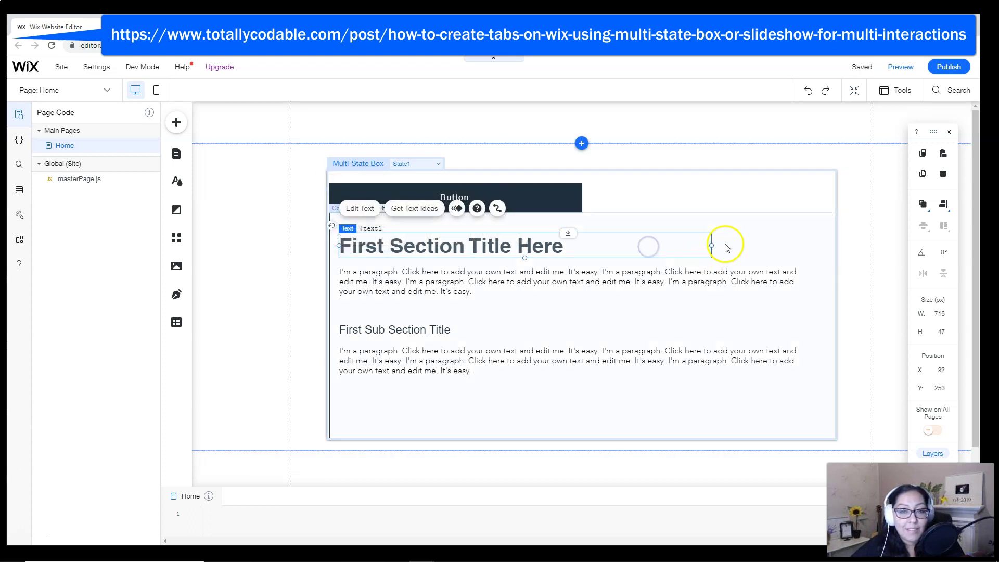
left_click(548, 201)
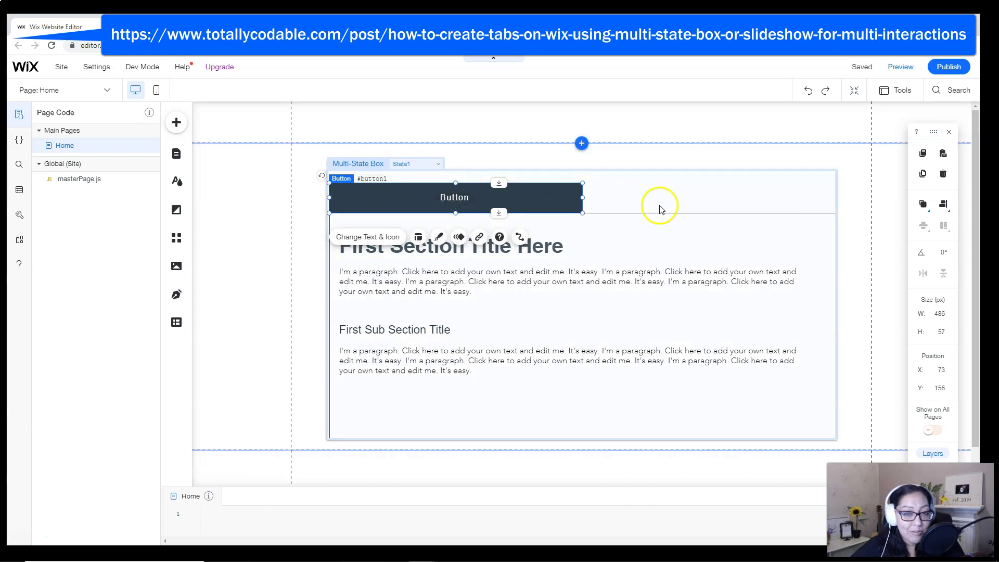
left_click(922, 173)
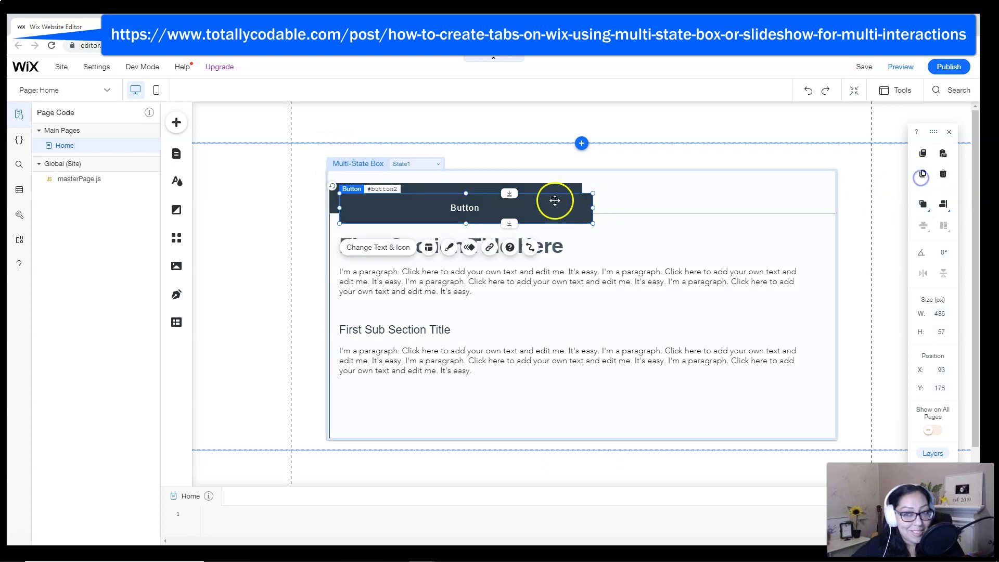
left_click_drag(525, 208, 728, 198)
left_click(570, 197)
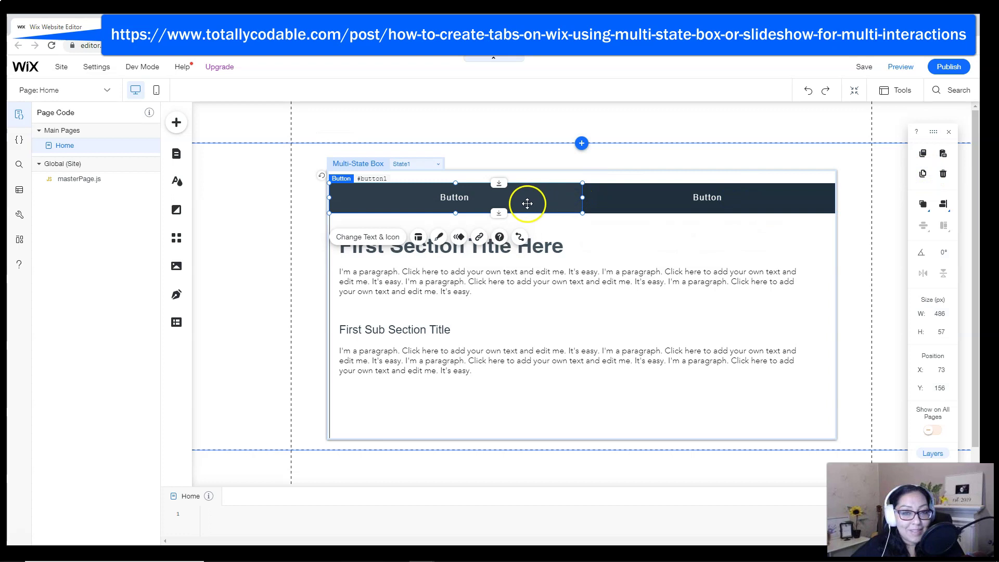
Give the right tab button a dark grey background fill.
left_click(637, 198)
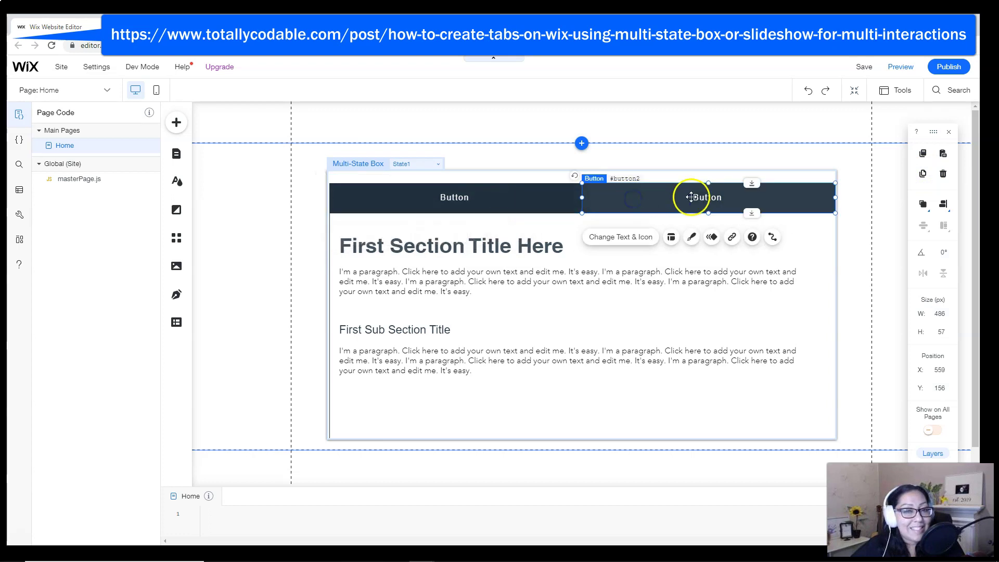
left_click(694, 241)
left_click(503, 451)
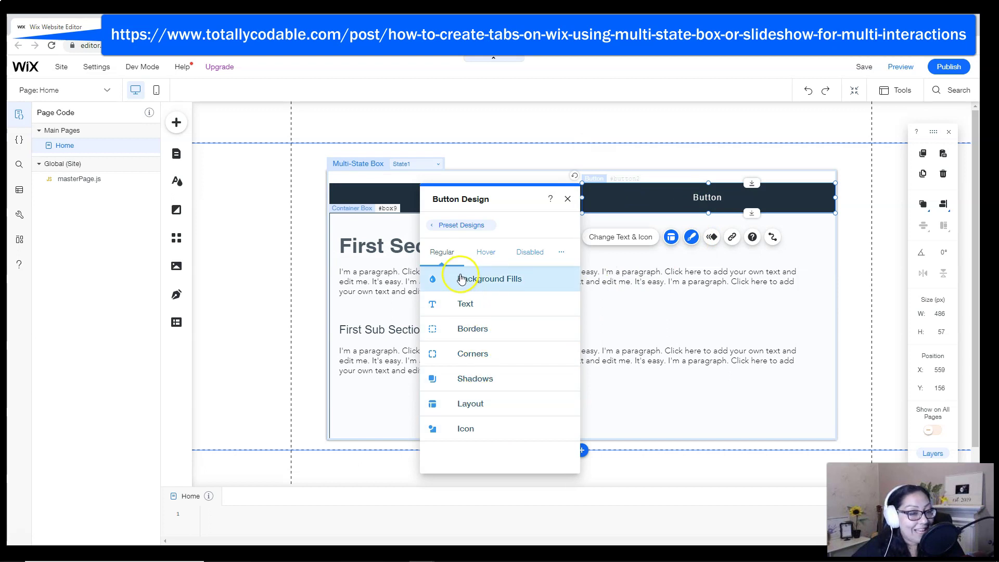
left_click(461, 279)
left_click(465, 338)
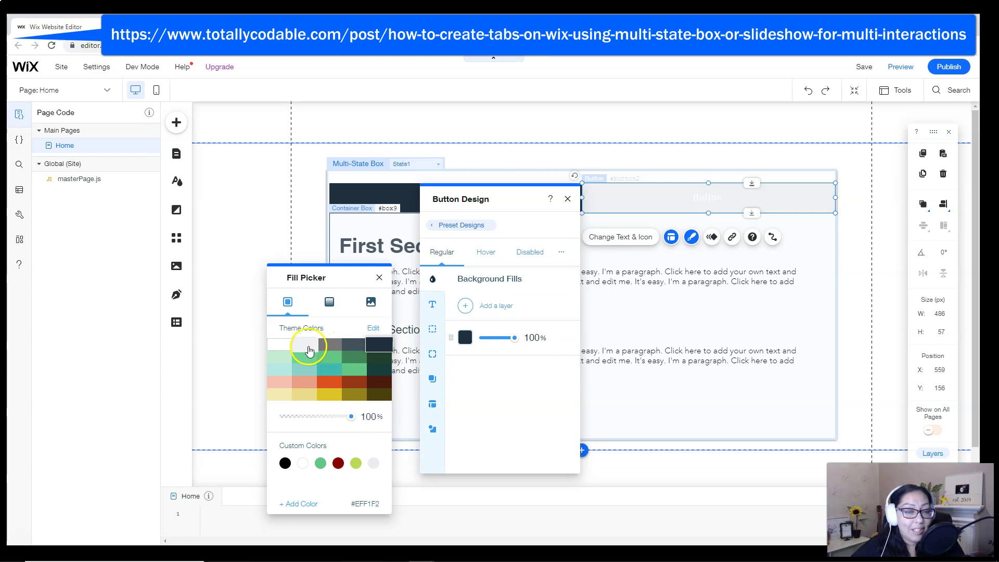
left_click(346, 348)
left_click(328, 416)
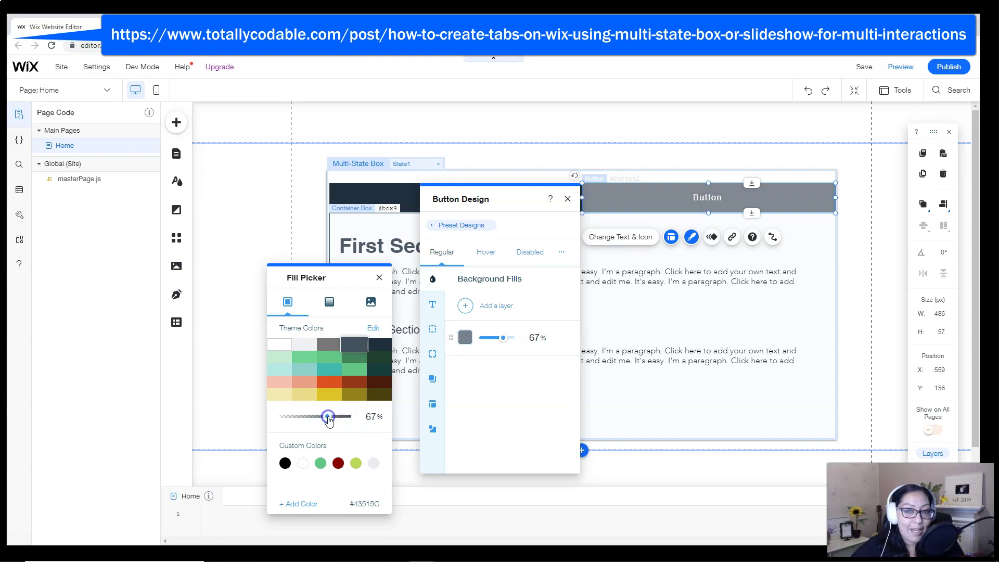
left_click(375, 276)
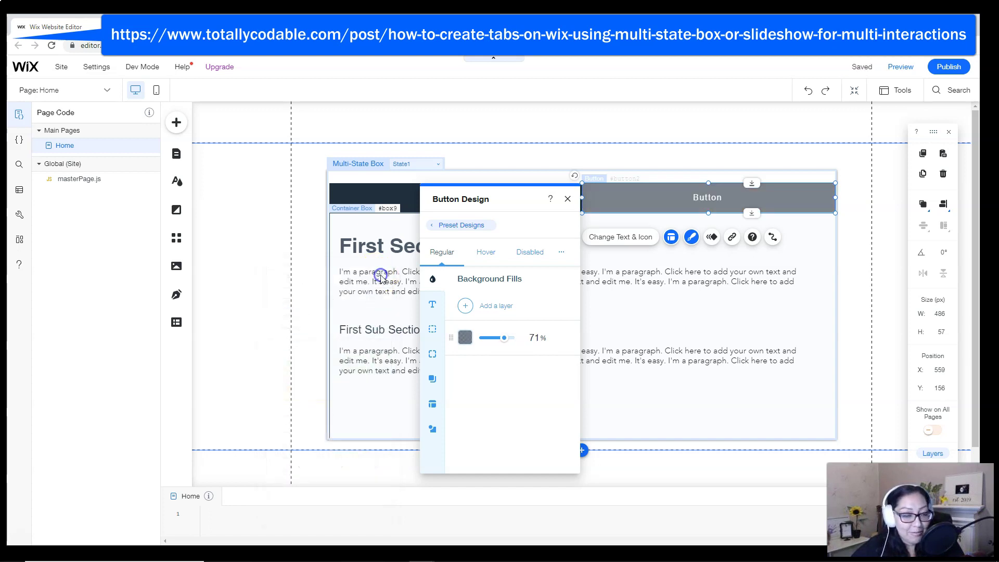
Lower the right button's fill opacity to 43%.
left_click(480, 253)
left_click(441, 252)
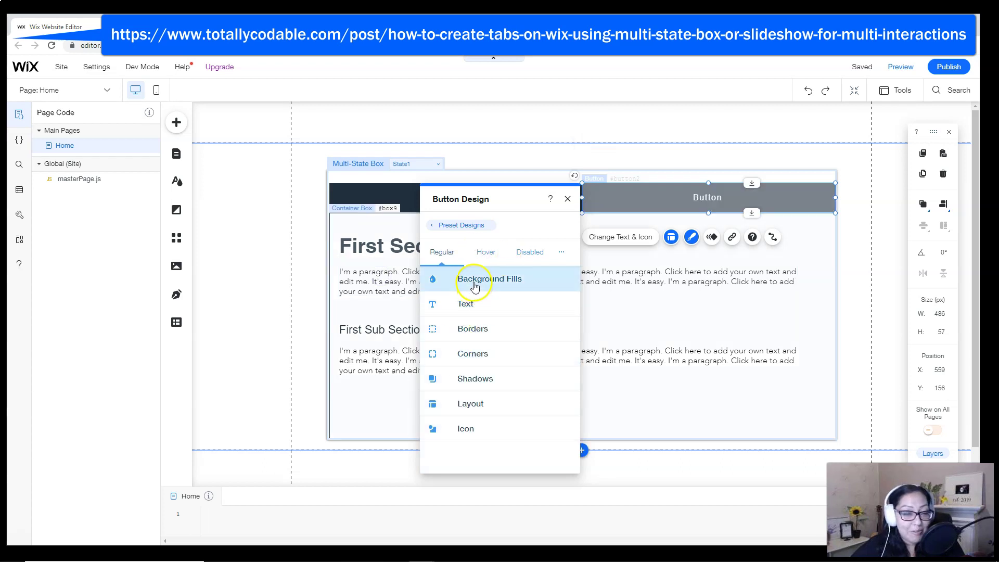
left_click(496, 339)
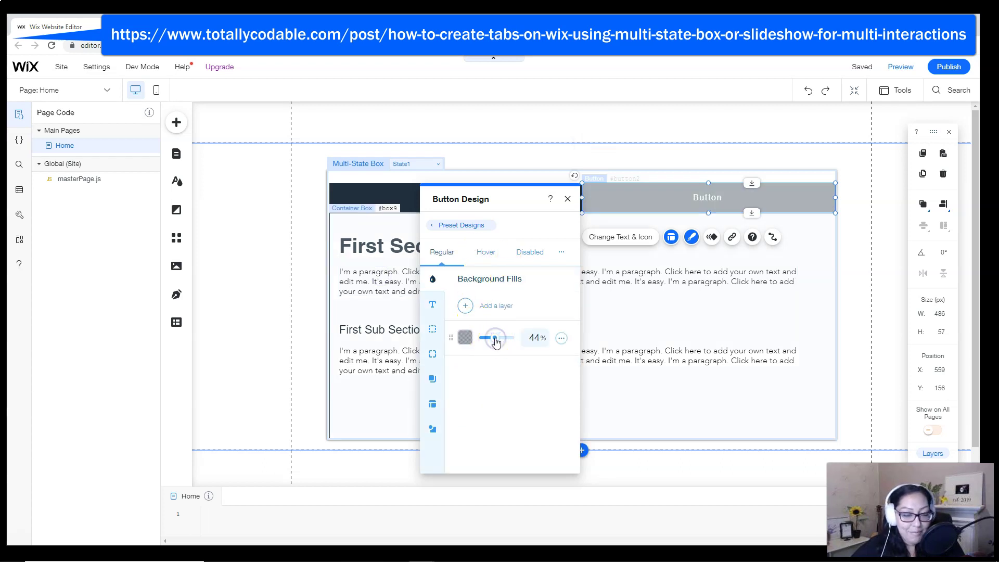
left_click(567, 201)
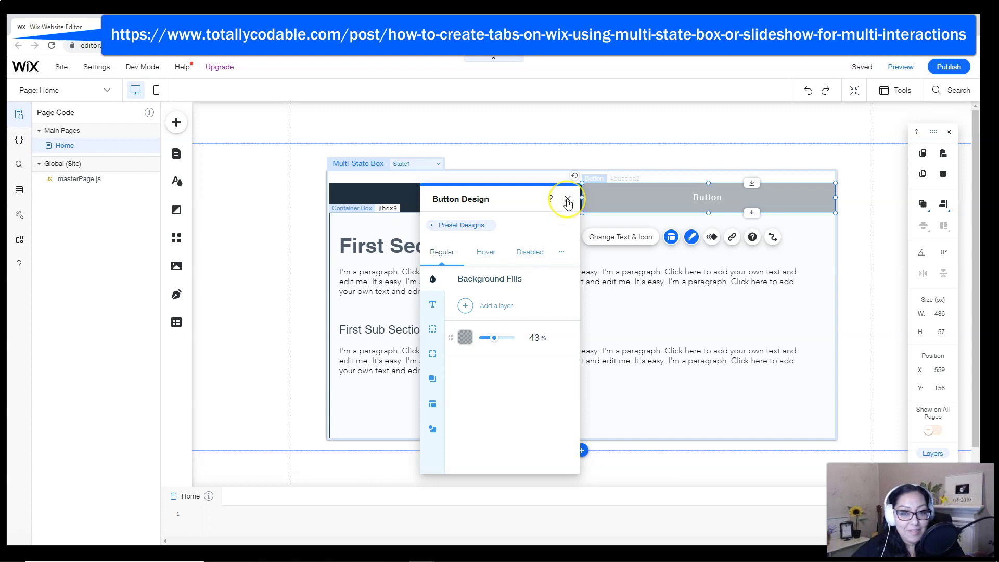
left_click(631, 352)
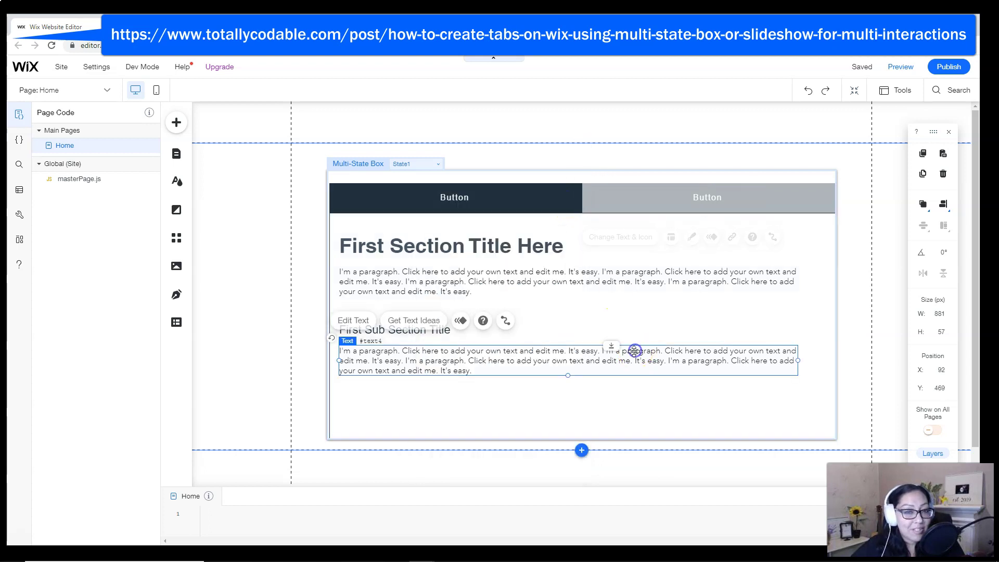
left_click(436, 183)
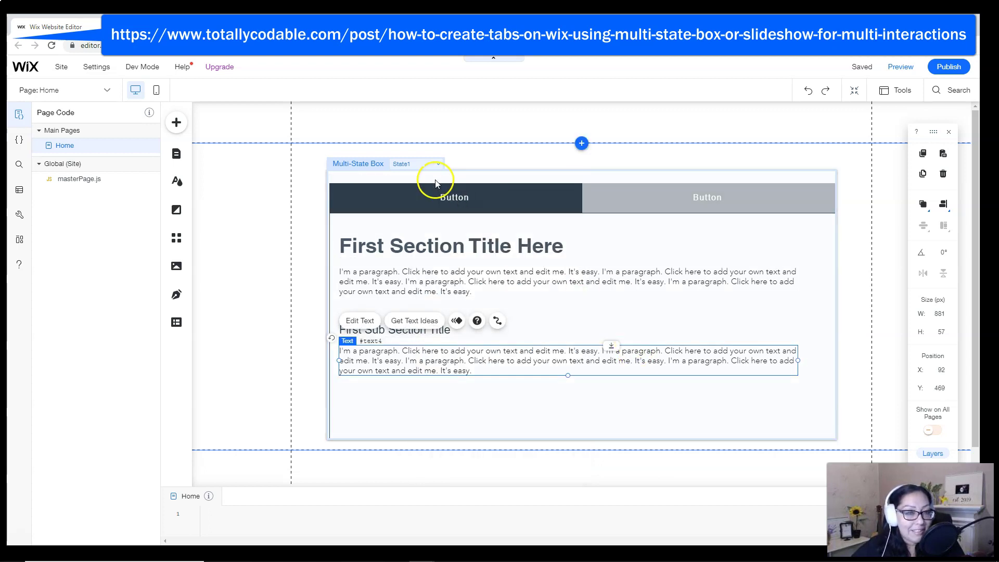
Label the left tab button 'First Section', then begin relabelling the right button.
left_click(437, 194)
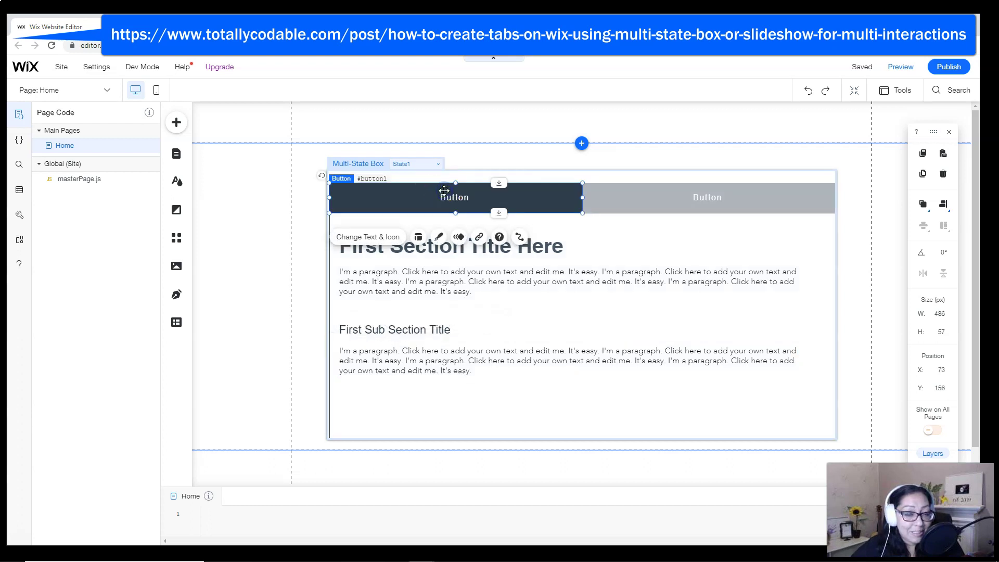
left_click(376, 241)
left_click(602, 282)
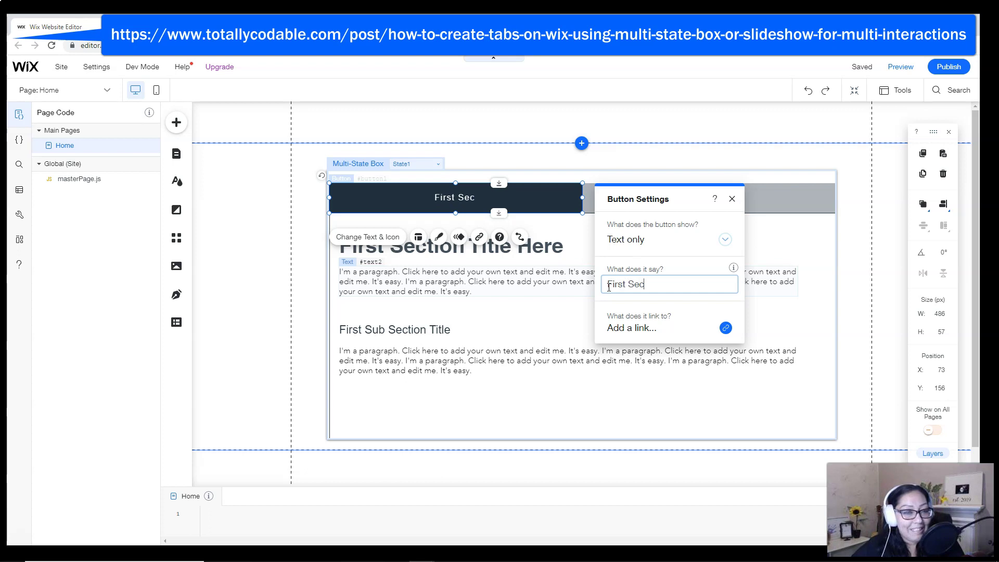
key("Return")
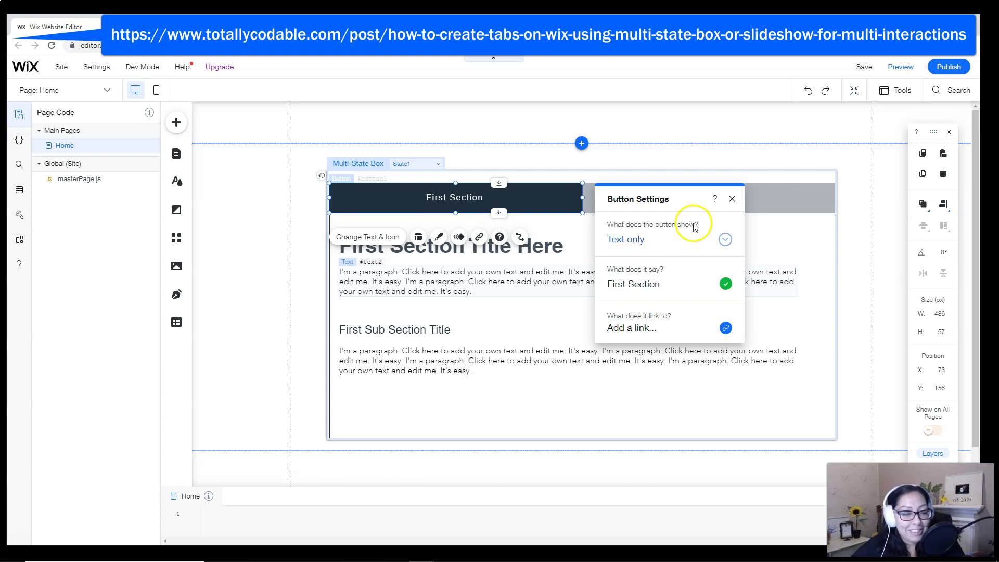
left_click(732, 198)
left_click(697, 196)
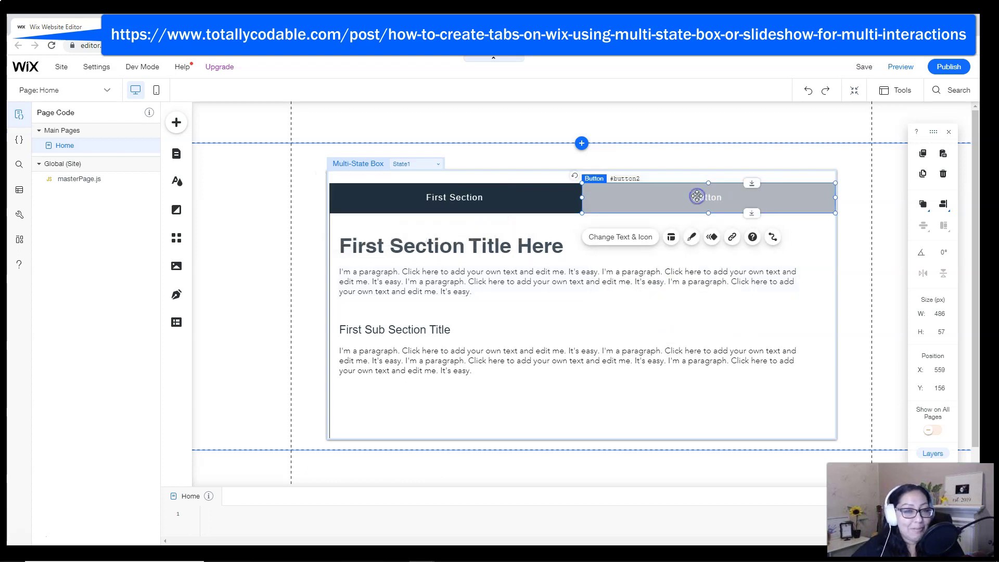
left_click(636, 243)
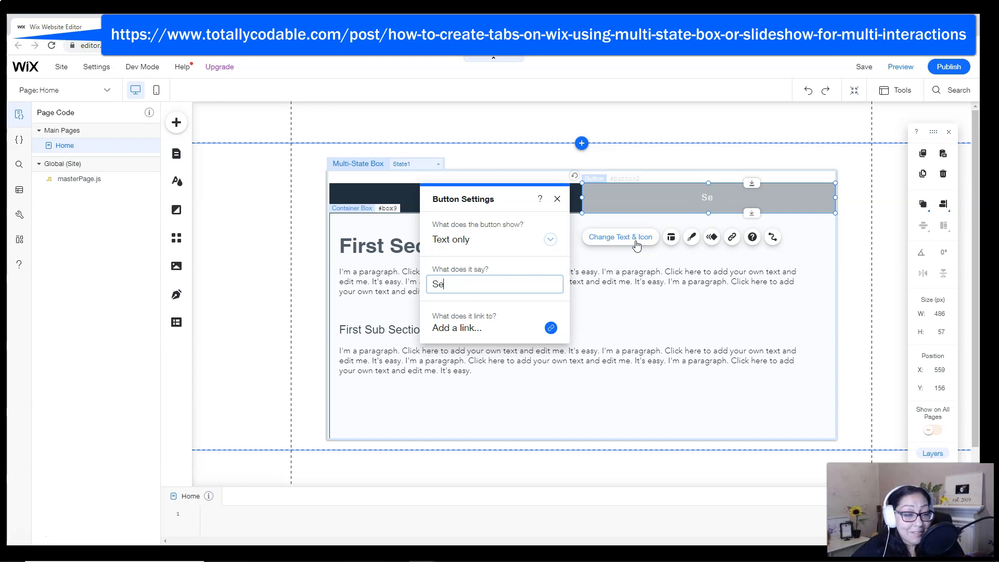
Label the right button 'Second Section' and duplicate State1 into a new state.
type("Sec")
type("ond Section")
left_click(411, 165)
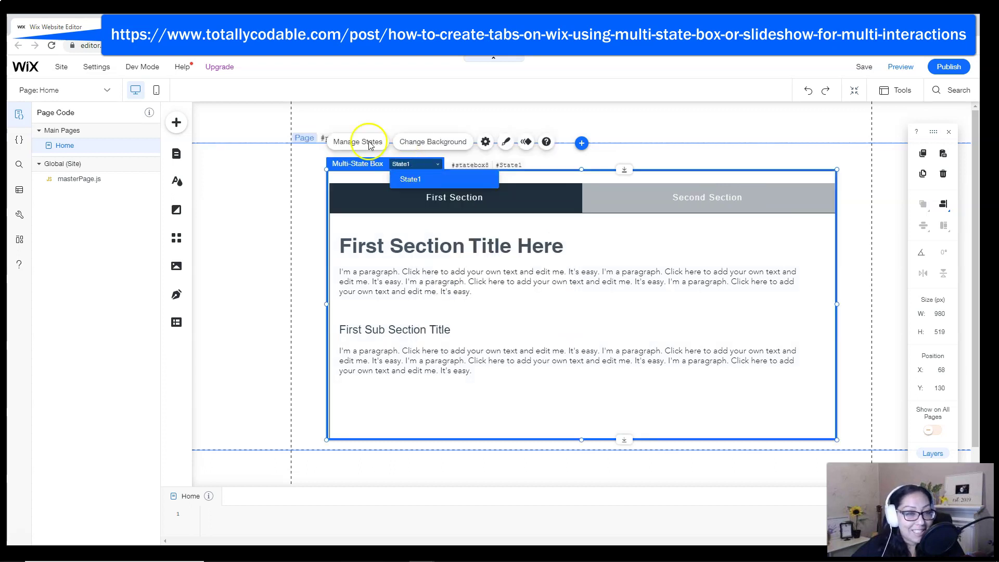
left_click(367, 144)
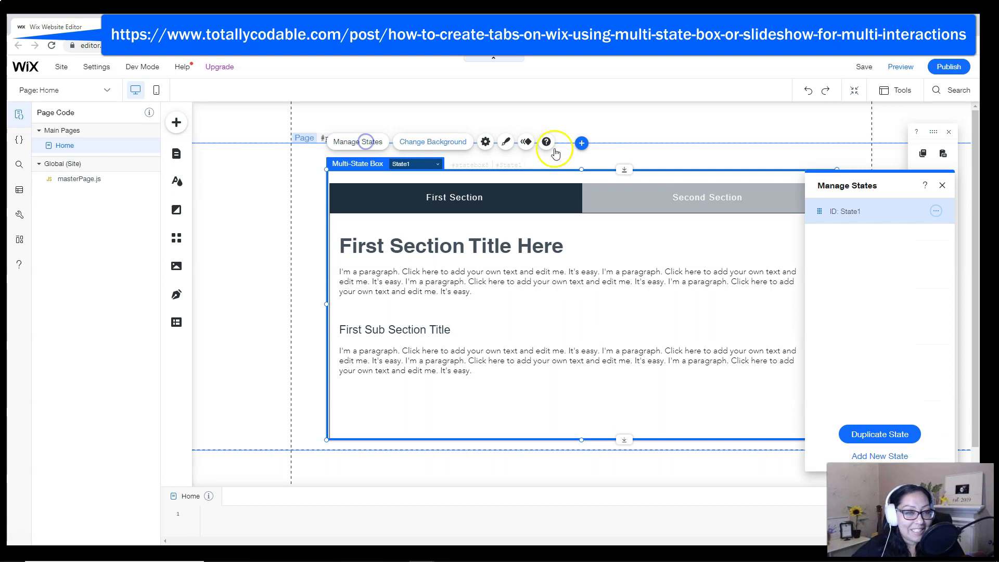
left_click(937, 212)
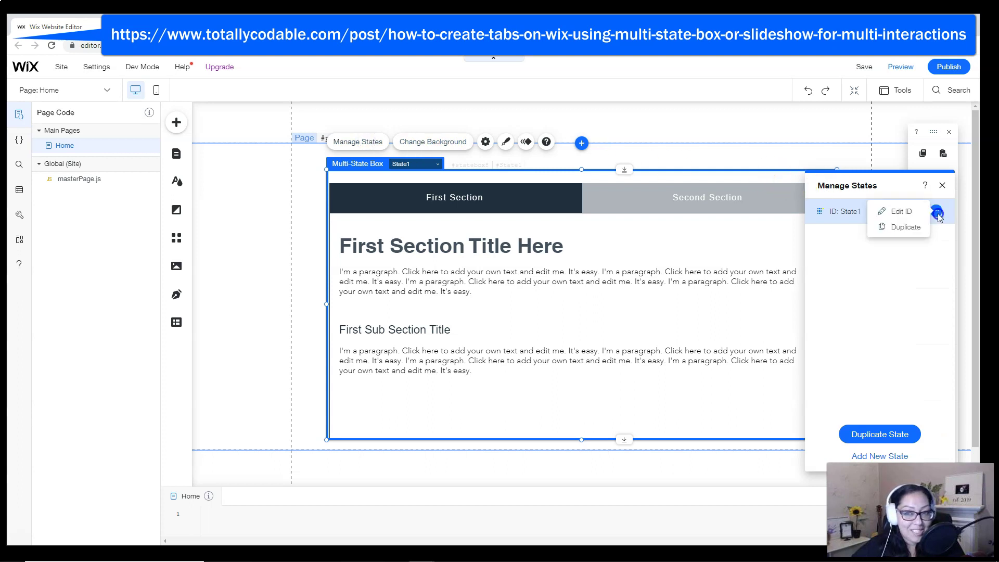
left_click(908, 227)
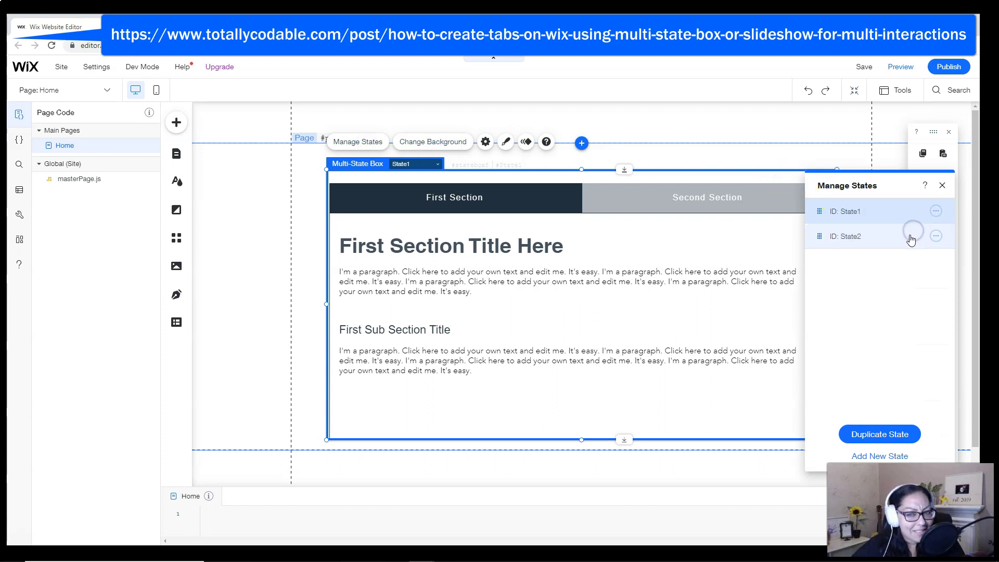
Rename the two state IDs to 'first' and 'second'.
left_click(936, 212)
left_click(920, 213)
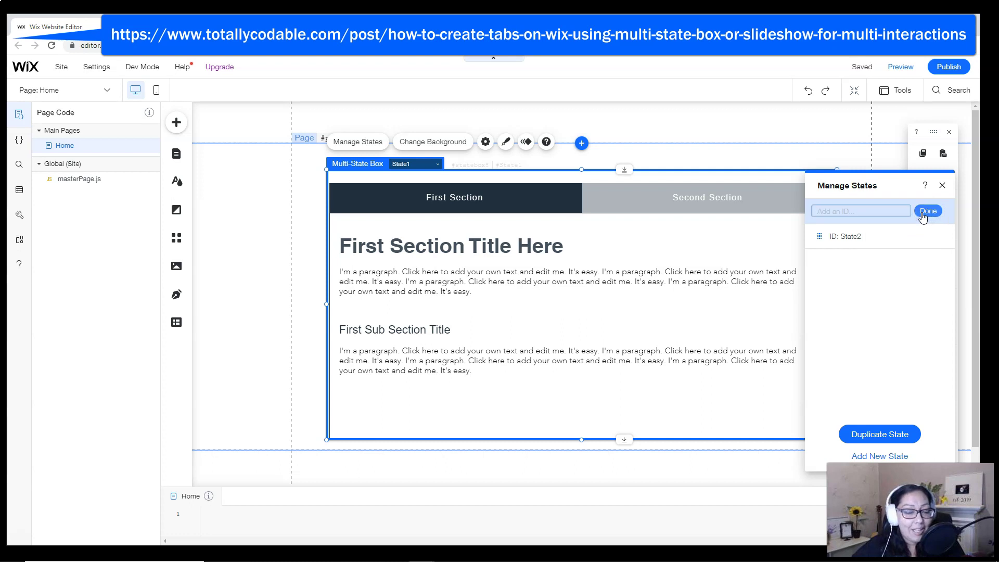
type("first")
left_click(922, 213)
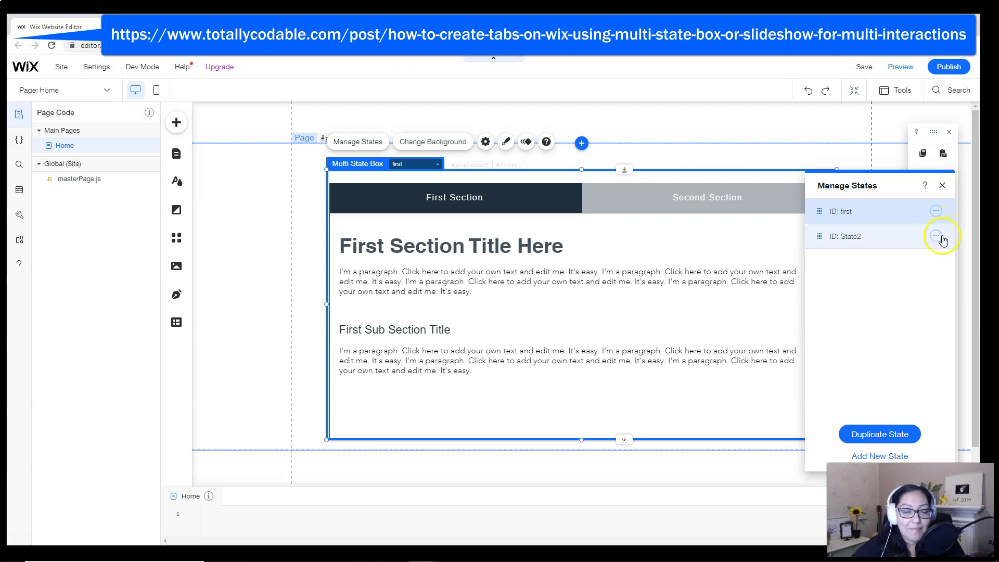
left_click(937, 235)
left_click(908, 236)
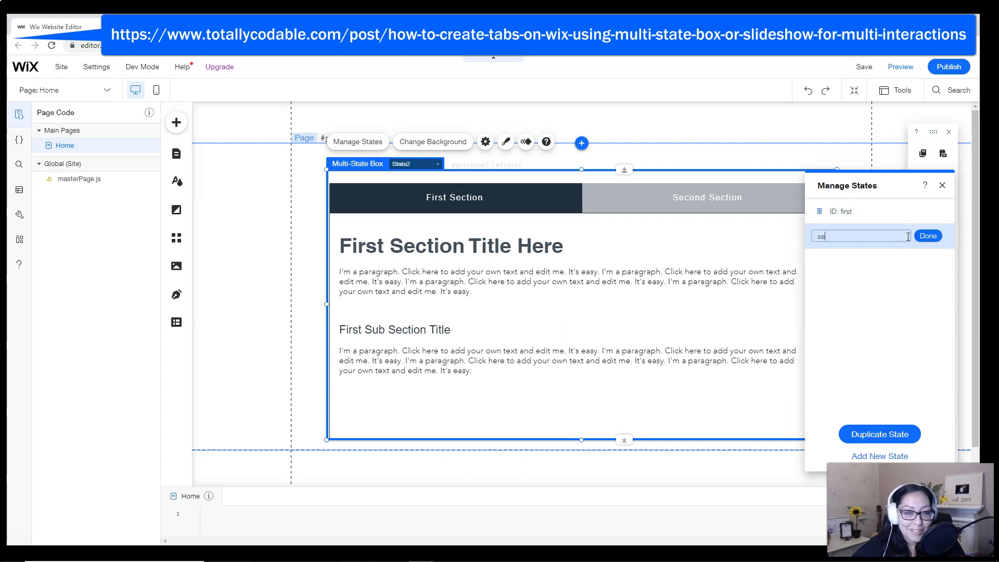
key("Return")
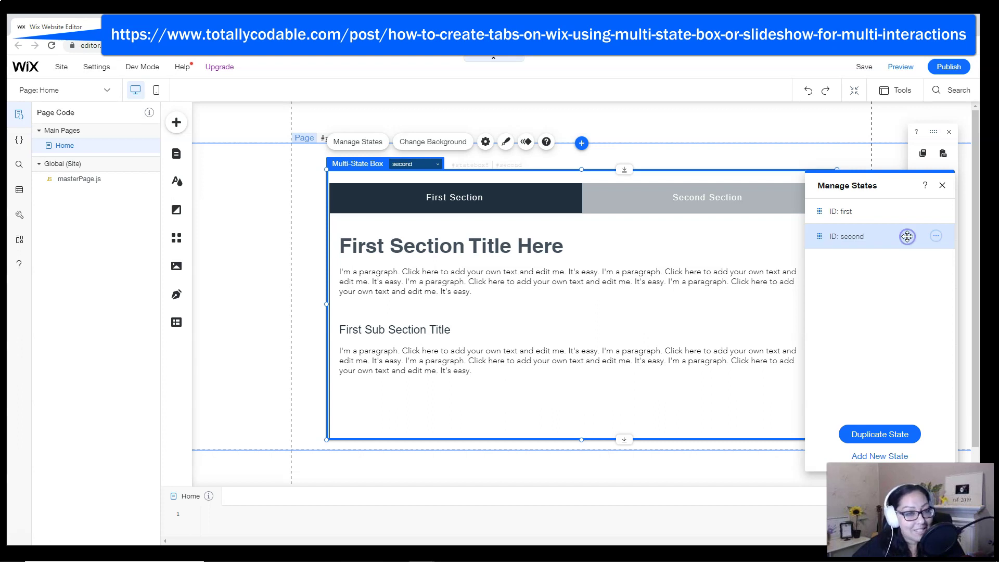
left_click(476, 198)
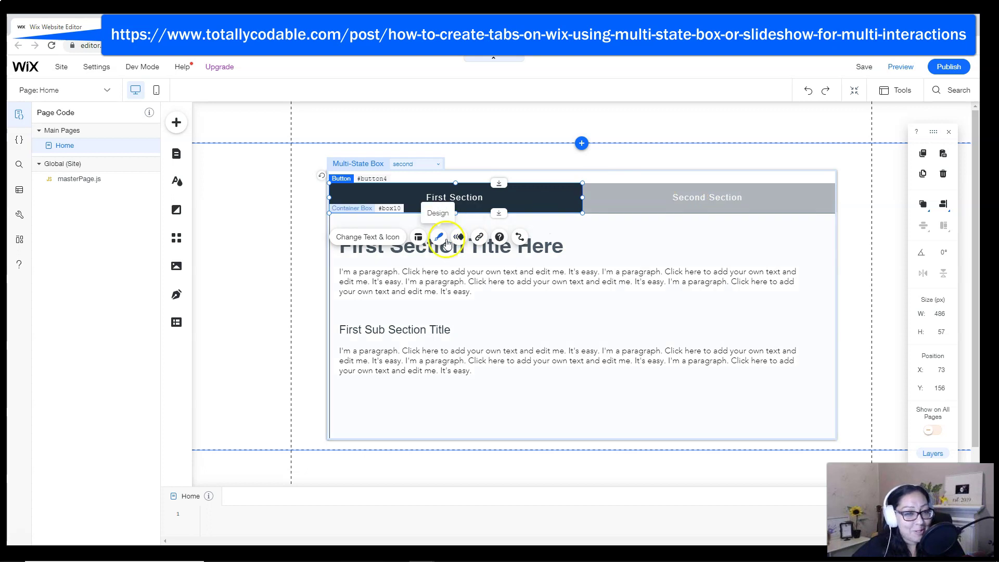
In state 'second', undo a grey preset and move the dark button to the right half.
left_click(442, 239)
left_click(702, 255)
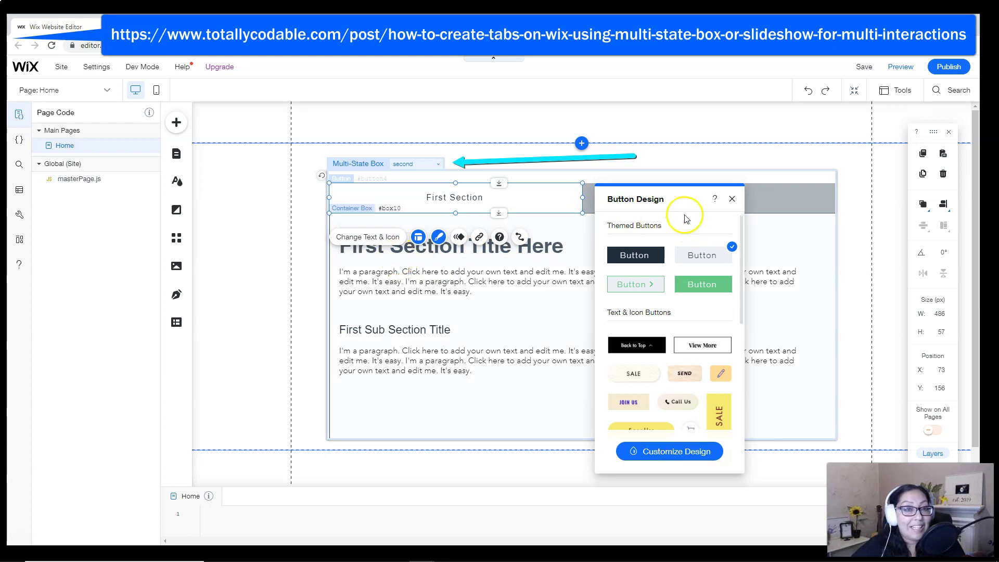
left_click(731, 199)
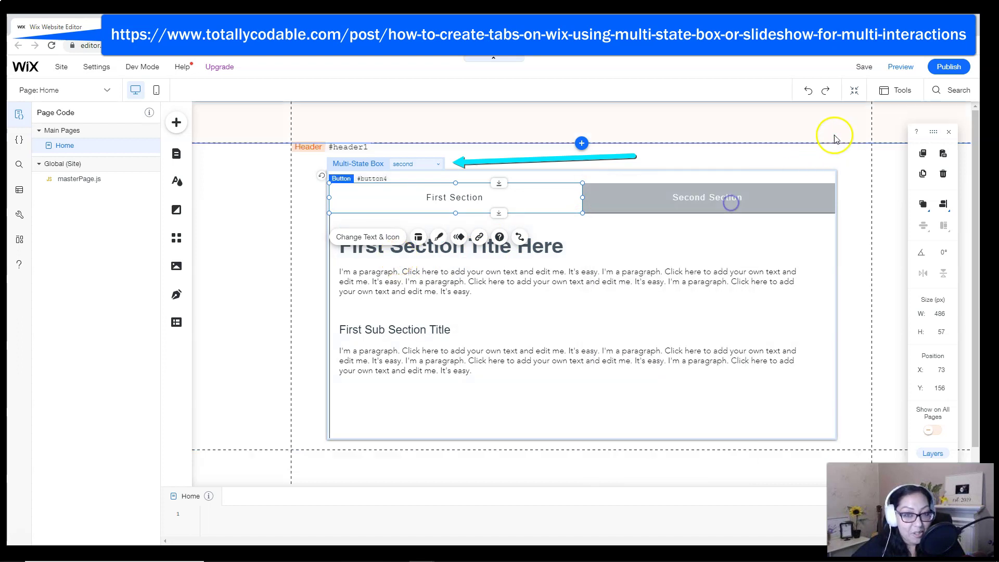
left_click(808, 92)
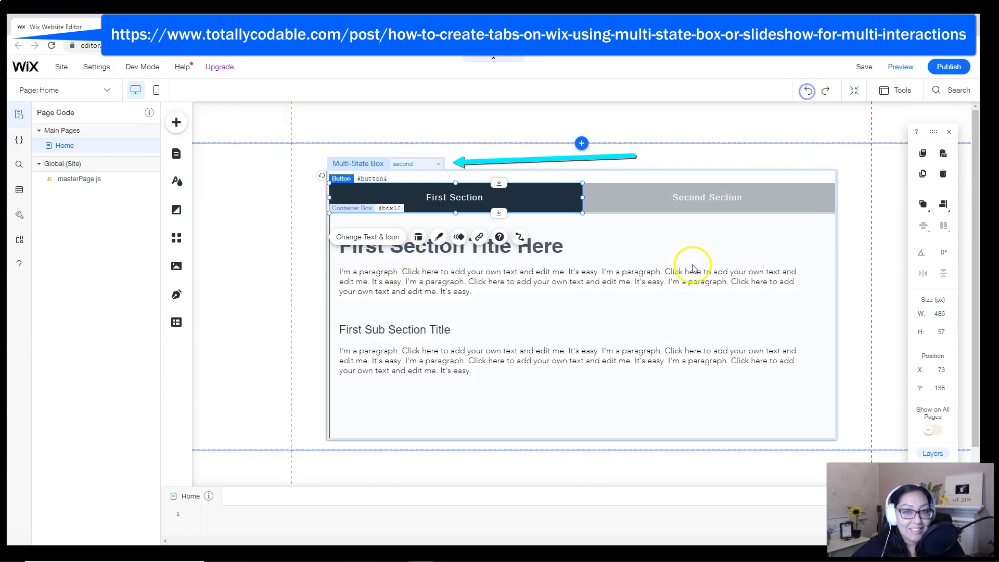
left_click_drag(567, 197, 647, 196)
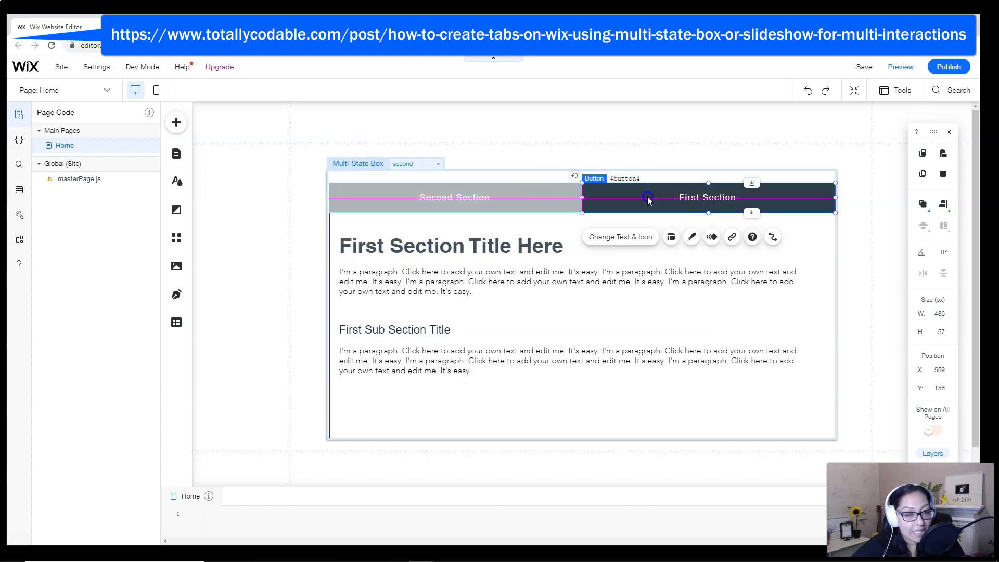
Swap labels so the grey left tab reads 'First Section'.
left_click(481, 198)
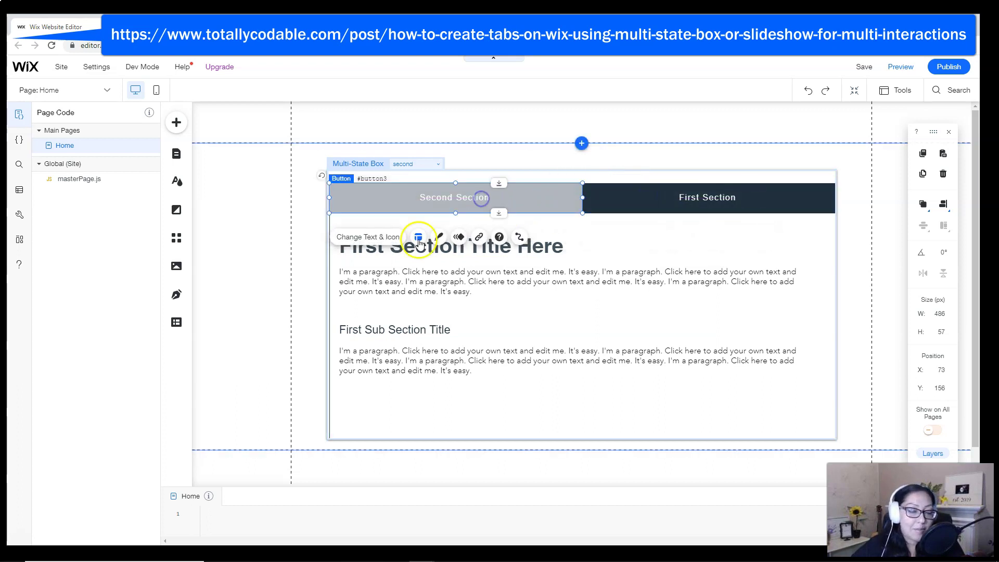
left_click(371, 237)
type("First Section")
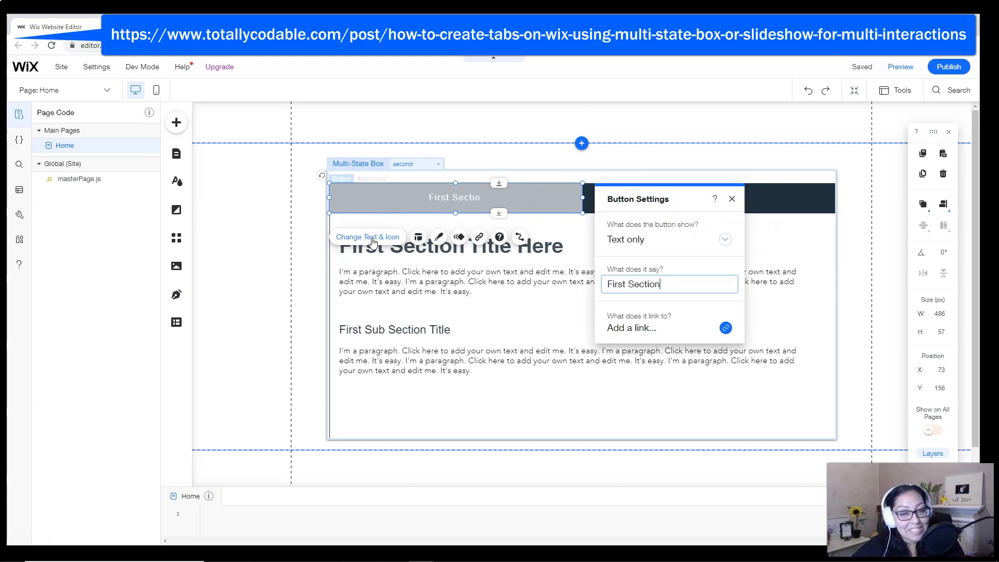
left_click(584, 246)
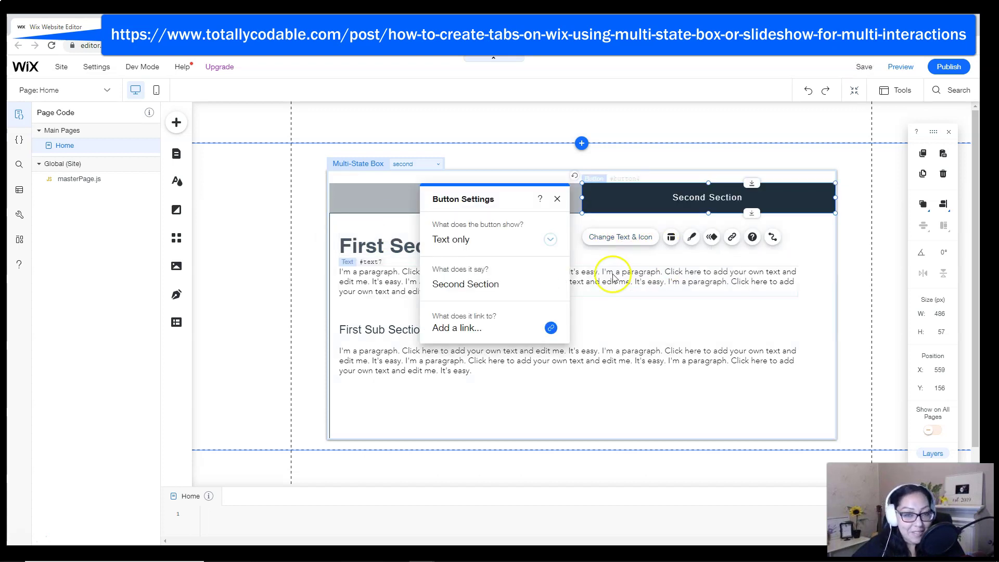
Replace 'First' with 'Second' in the second state's heading.
left_click(613, 278)
double_click(364, 249)
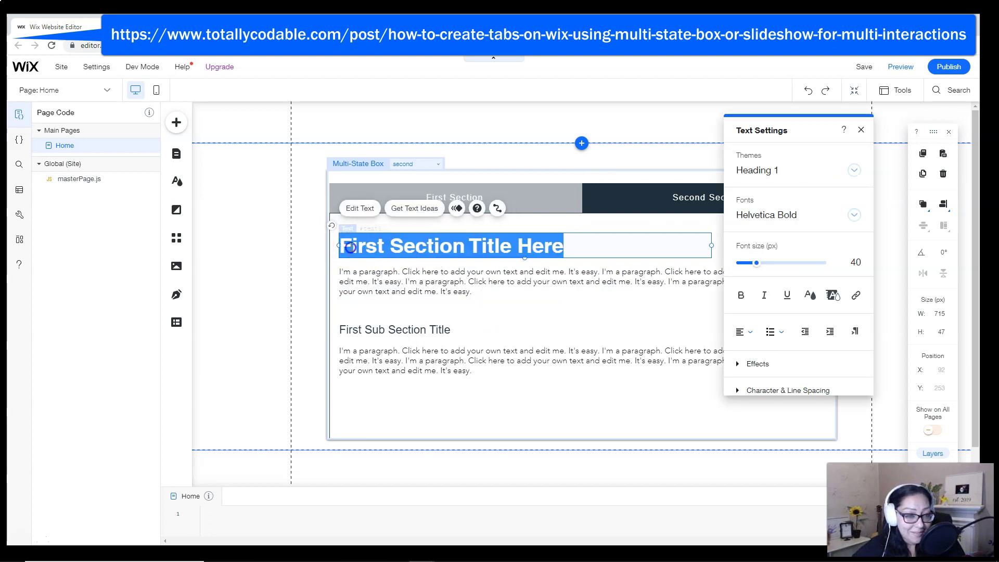
double_click(350, 248)
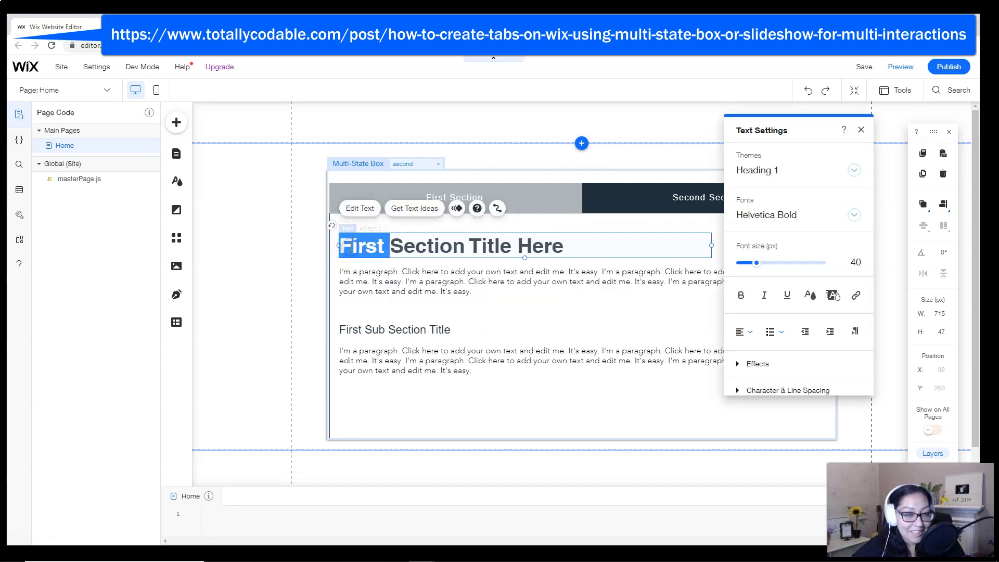
type("Second")
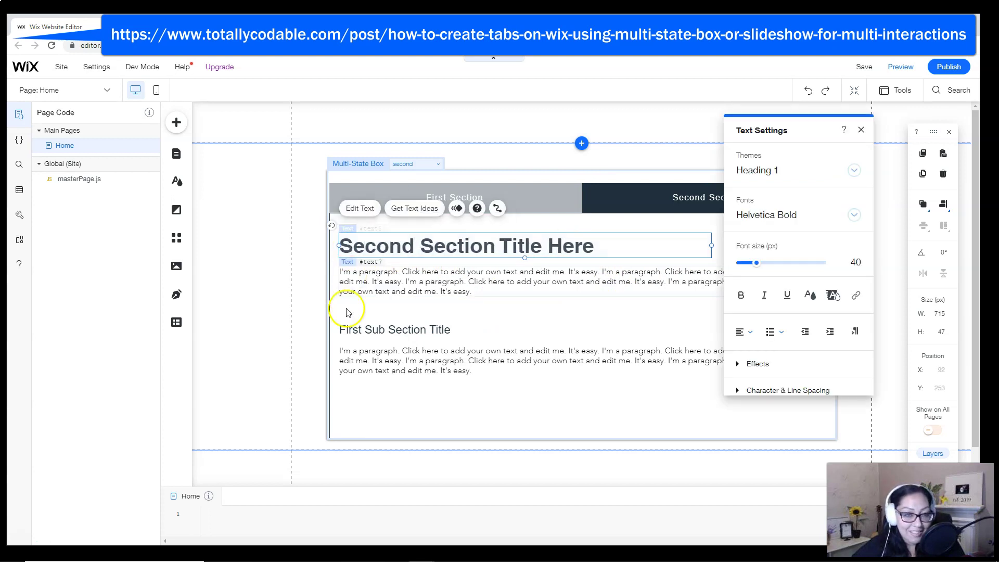
left_click(357, 330)
Flip the Multi-State Box between its second and first states to compare them.
left_click(358, 163)
left_click(415, 164)
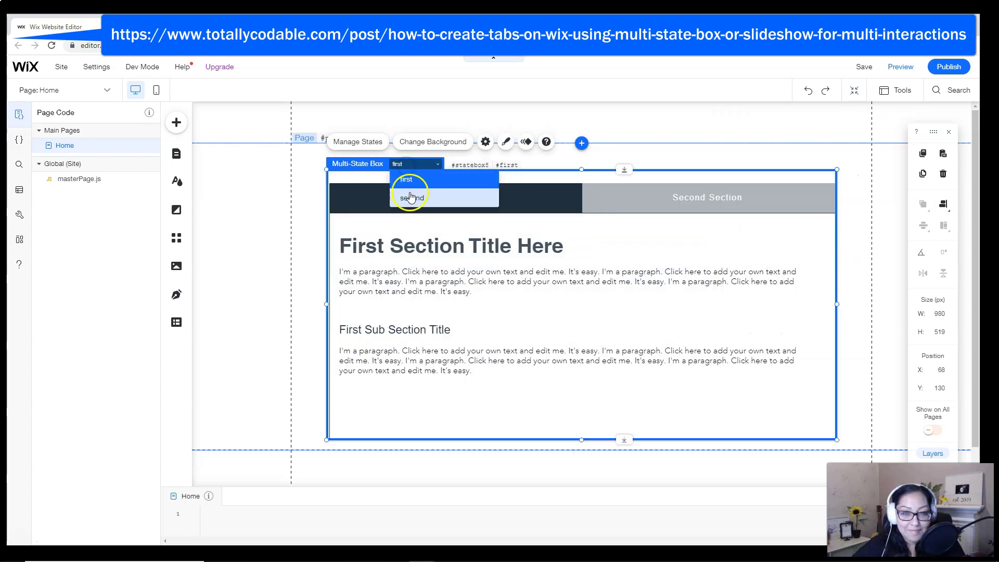
left_click(411, 197)
left_click(411, 164)
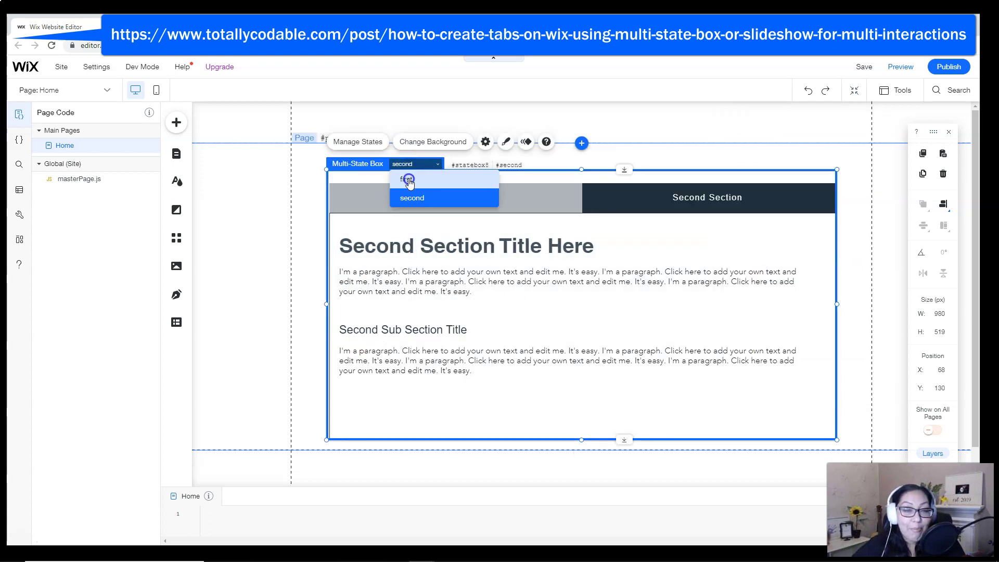
left_click(408, 179)
left_click(412, 164)
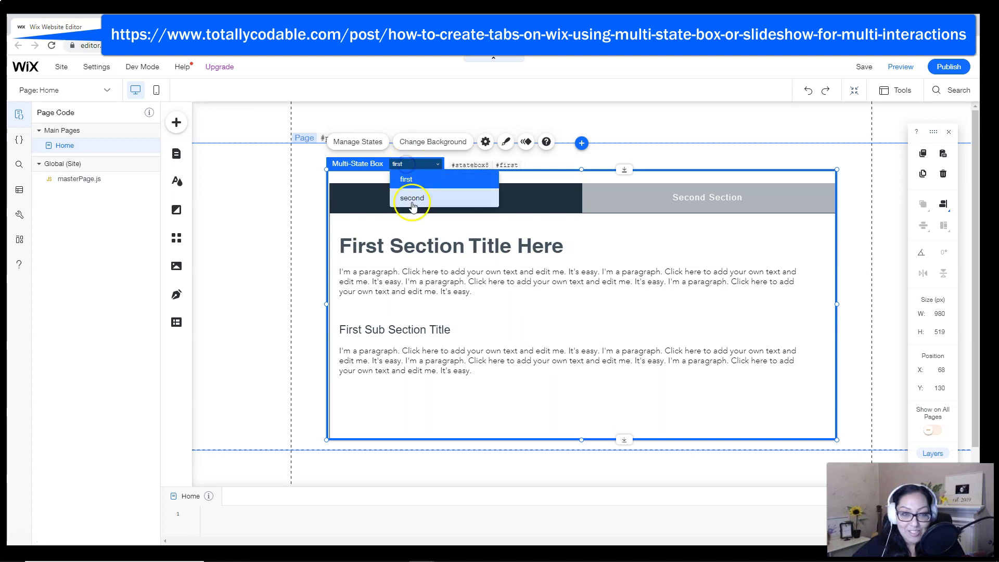
left_click(411, 197)
left_click(854, 293)
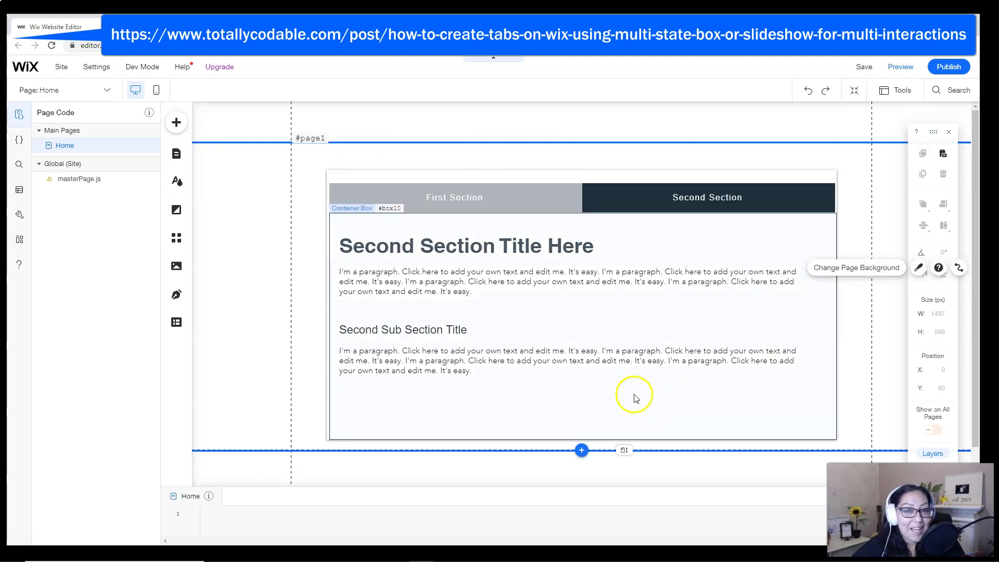
Delete the sub-section title and paragraph, then shorten the container and box to 298 px.
left_click(463, 327)
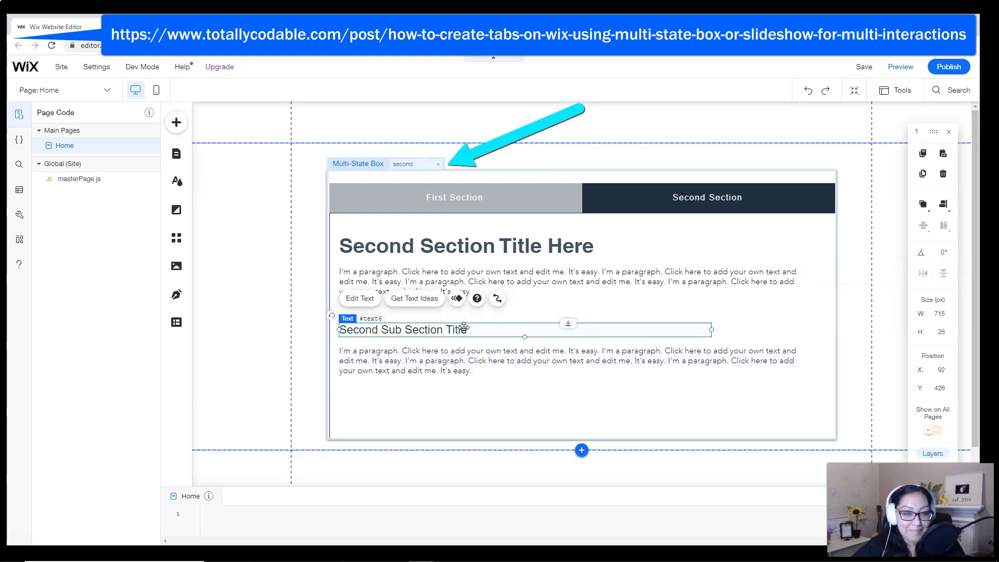
key("Delete")
left_click(457, 361)
key("Delete")
left_click(564, 410)
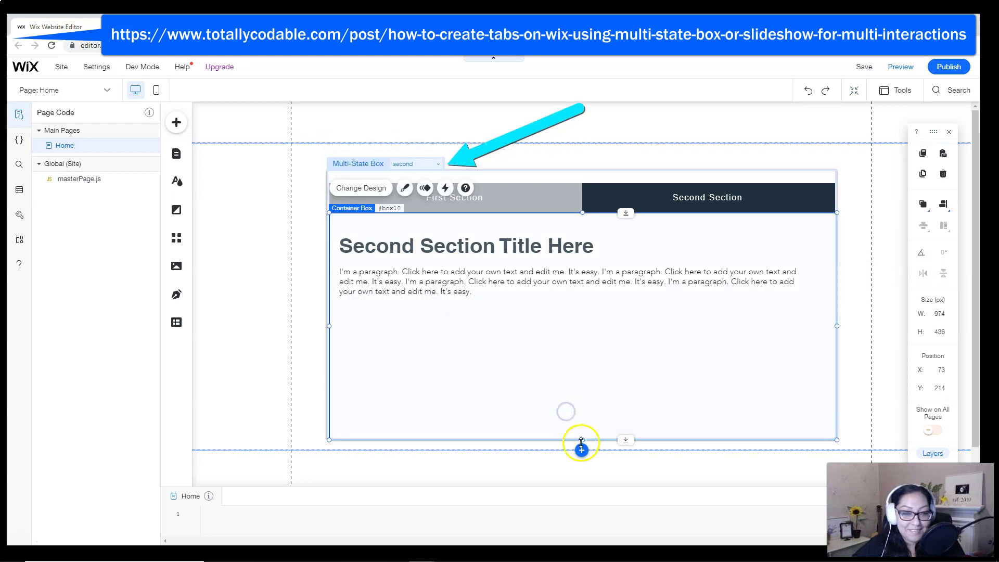
left_click_drag(582, 438, 588, 326)
left_click(598, 388)
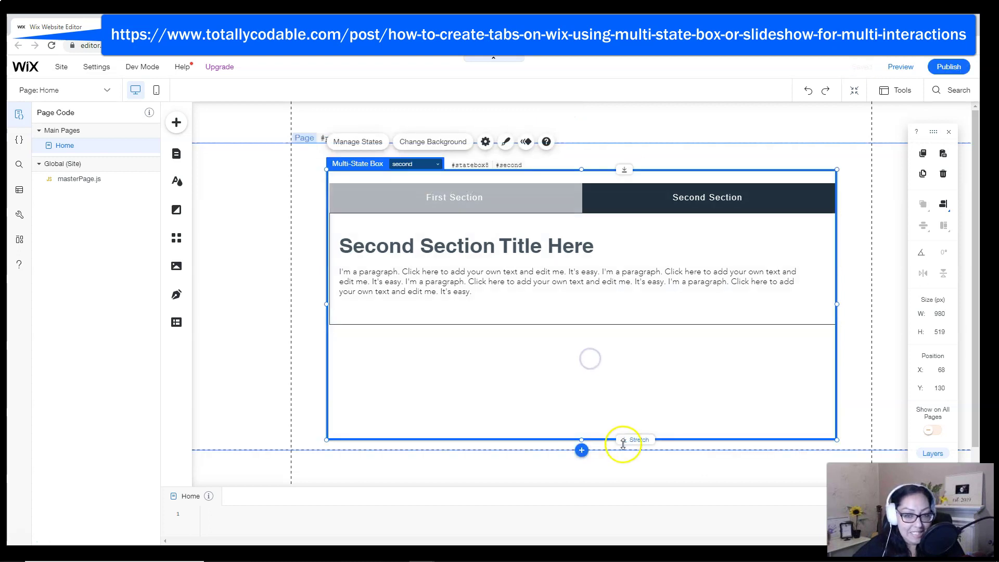
left_click_drag(619, 443, 625, 324)
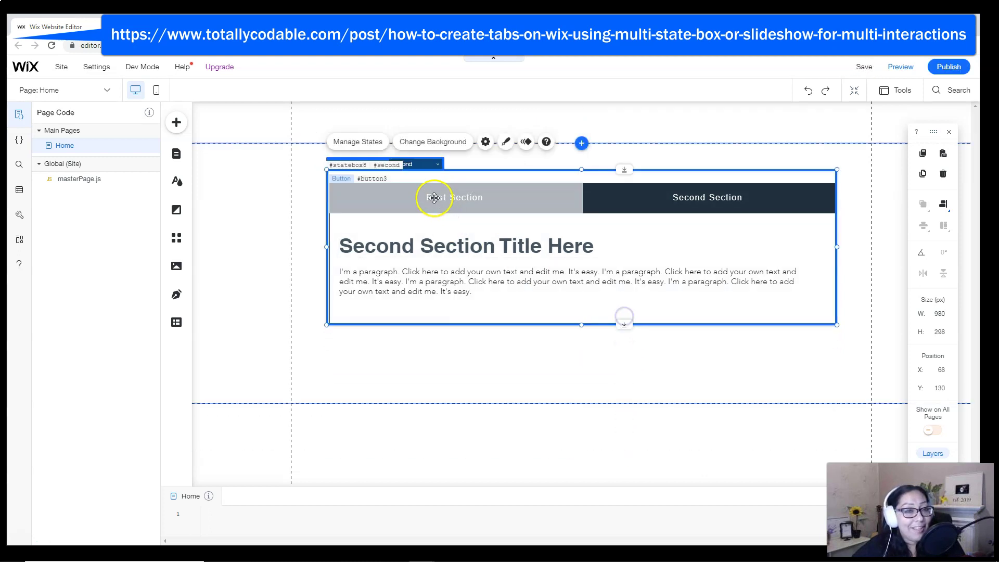
Switch between the first and second states to compare heights, ending on the first.
left_click(428, 167)
left_click(423, 184)
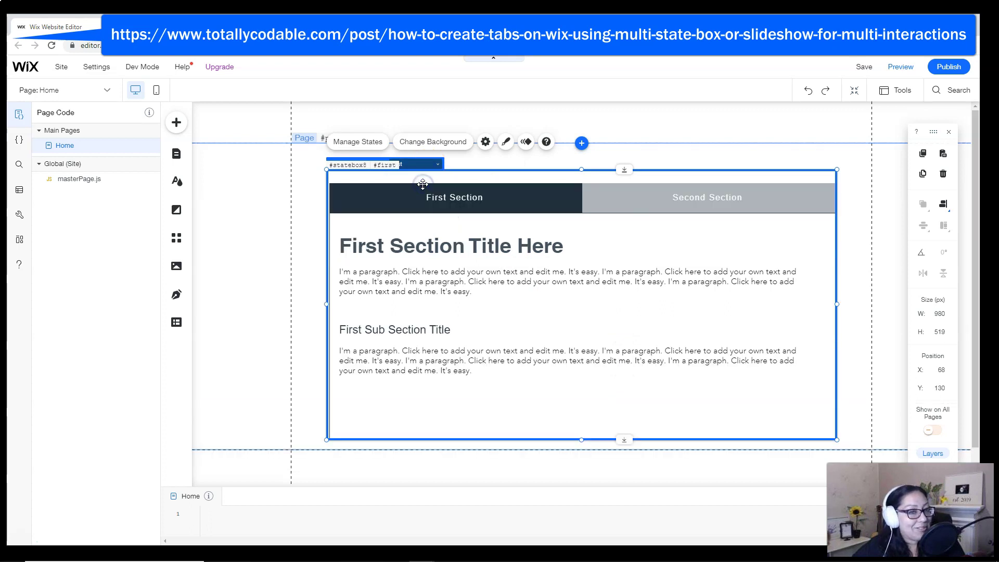
left_click(428, 165)
left_click(420, 195)
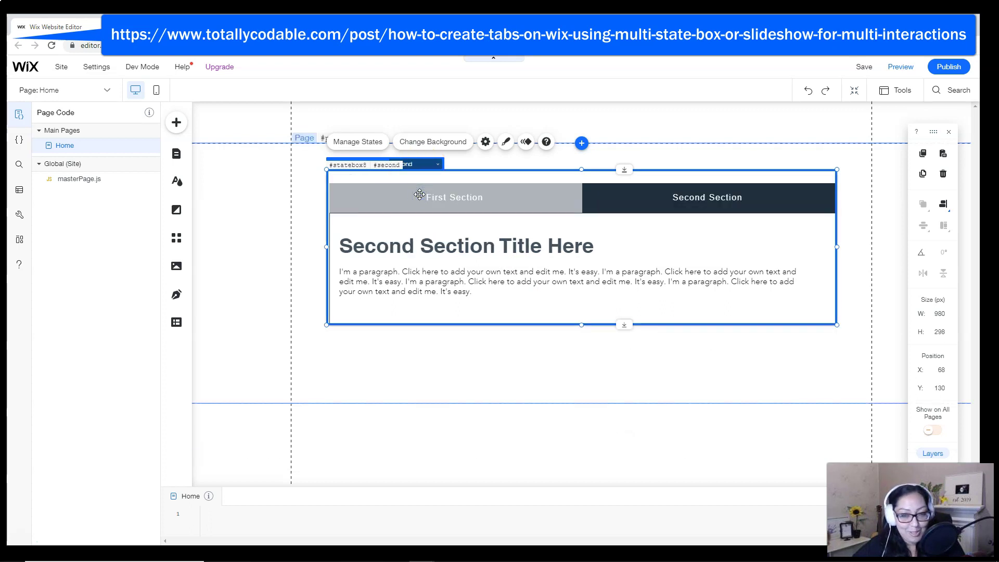
left_click(305, 254)
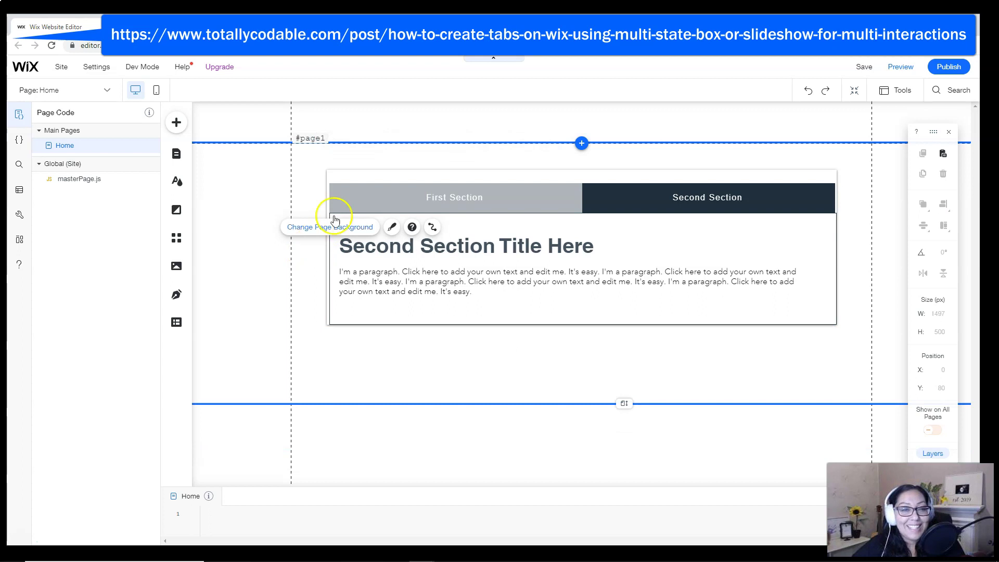
left_click(382, 174)
left_click(399, 164)
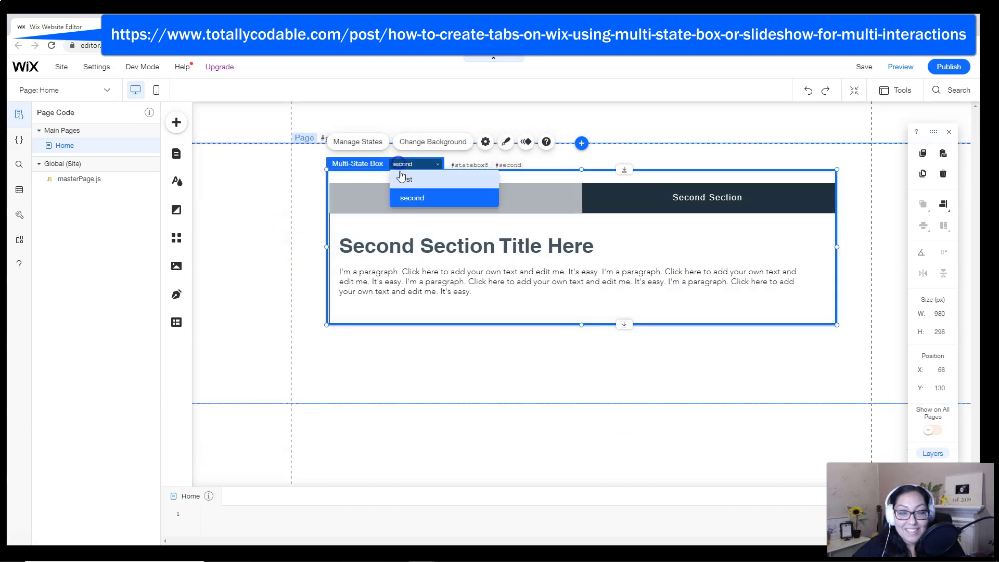
left_click(401, 180)
left_click(460, 206)
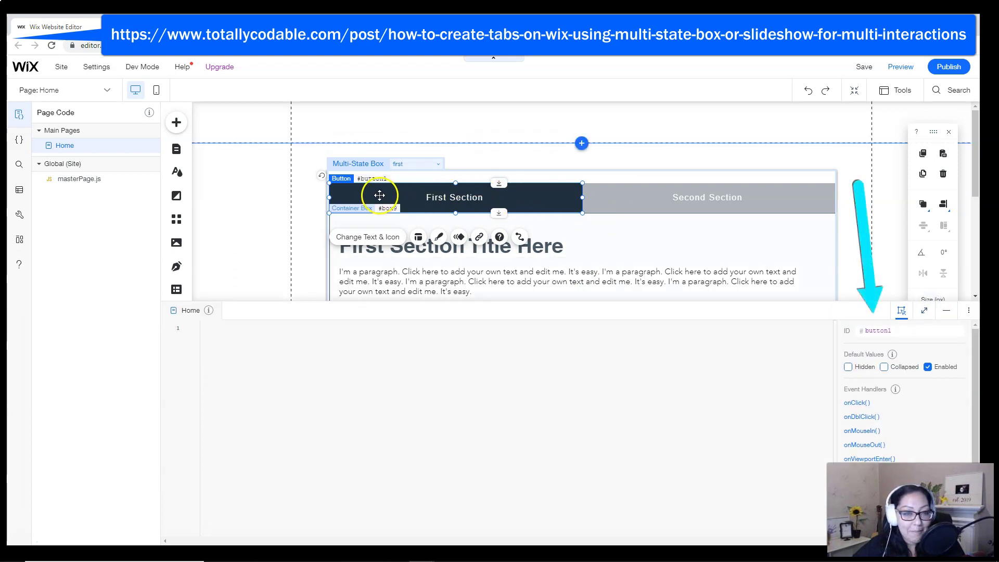
Give the First Section and Second Section tab buttons the IDs goto1 and goto2.
left_click(901, 330)
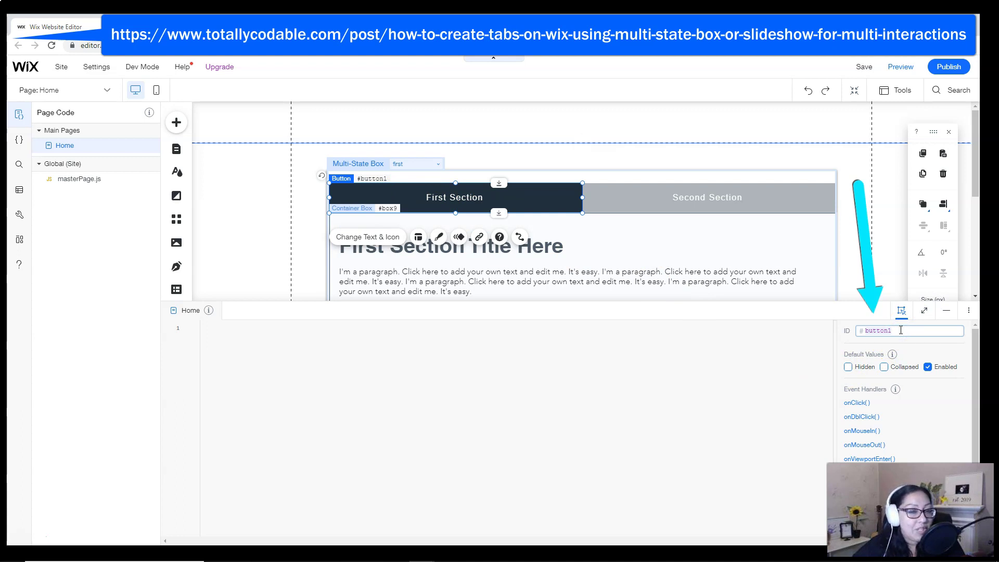
type("gc")
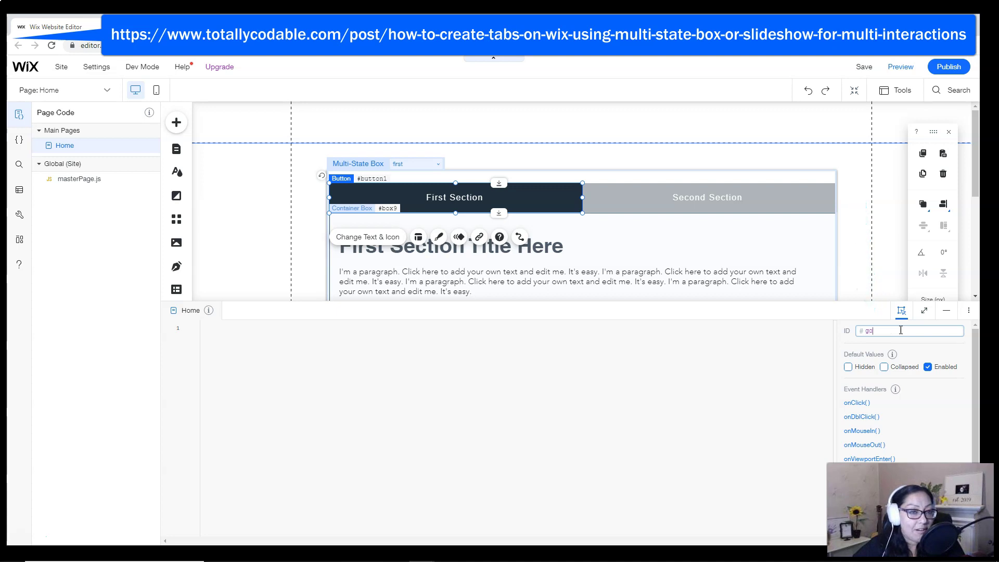
left_click(636, 199)
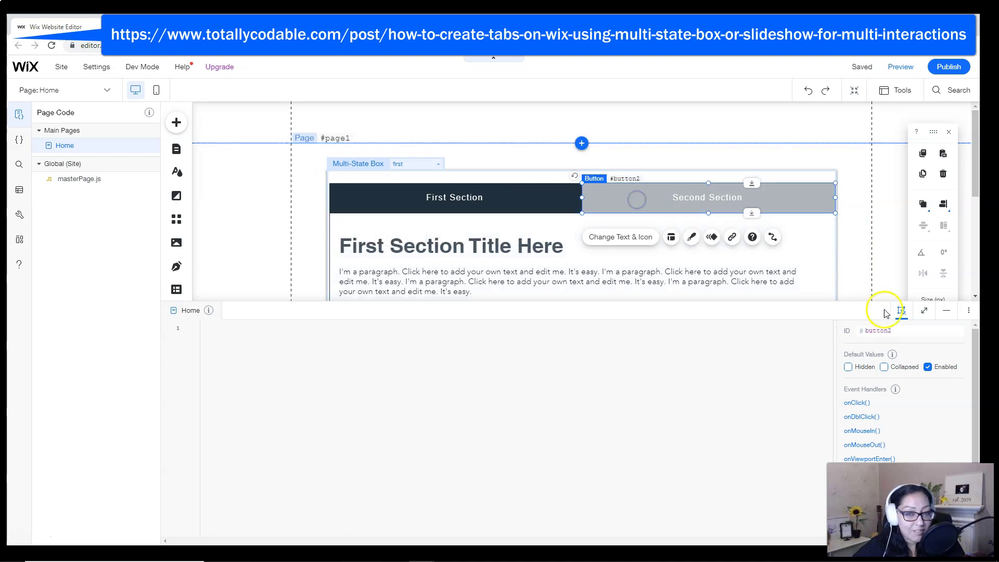
left_click(885, 330)
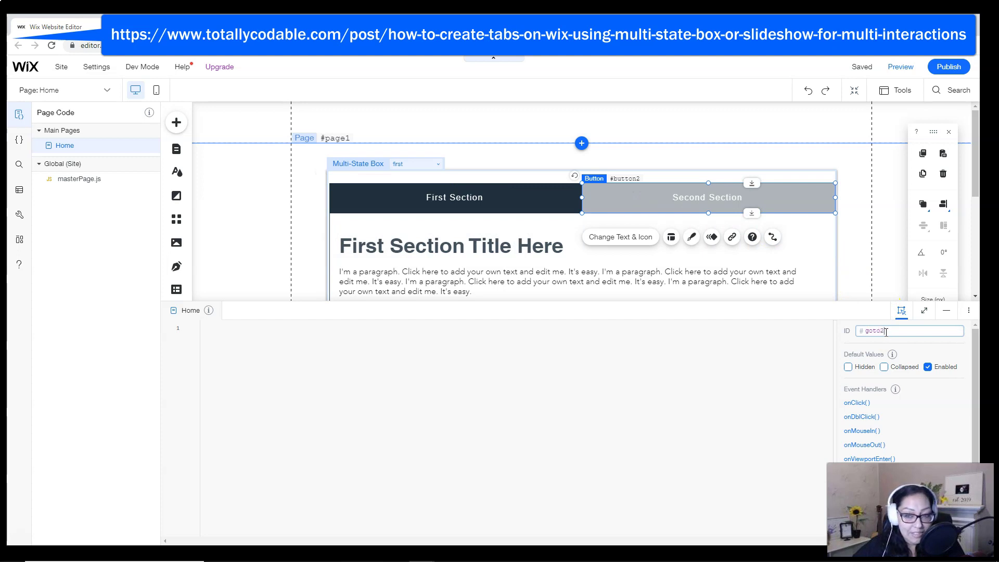
Set the button ID in the box's second state too, then open the Home page code's onReady template.
left_click(407, 163)
left_click(408, 198)
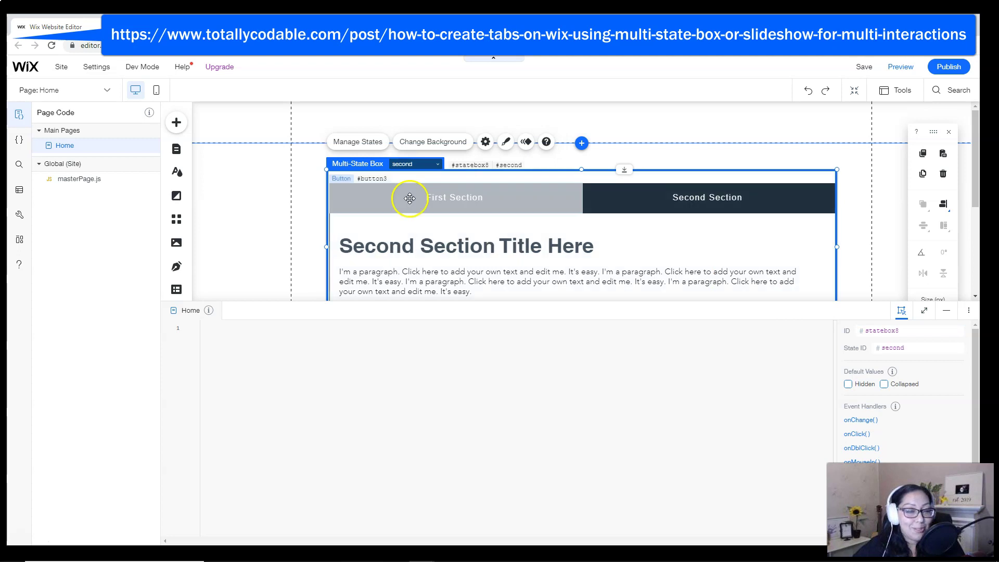
left_click(408, 196)
left_click(892, 335)
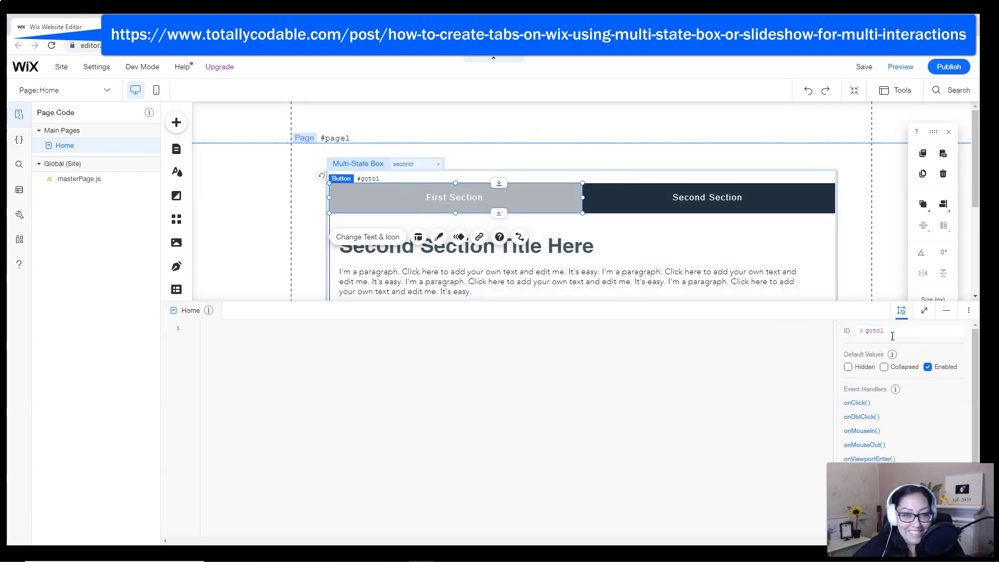
left_click(347, 359)
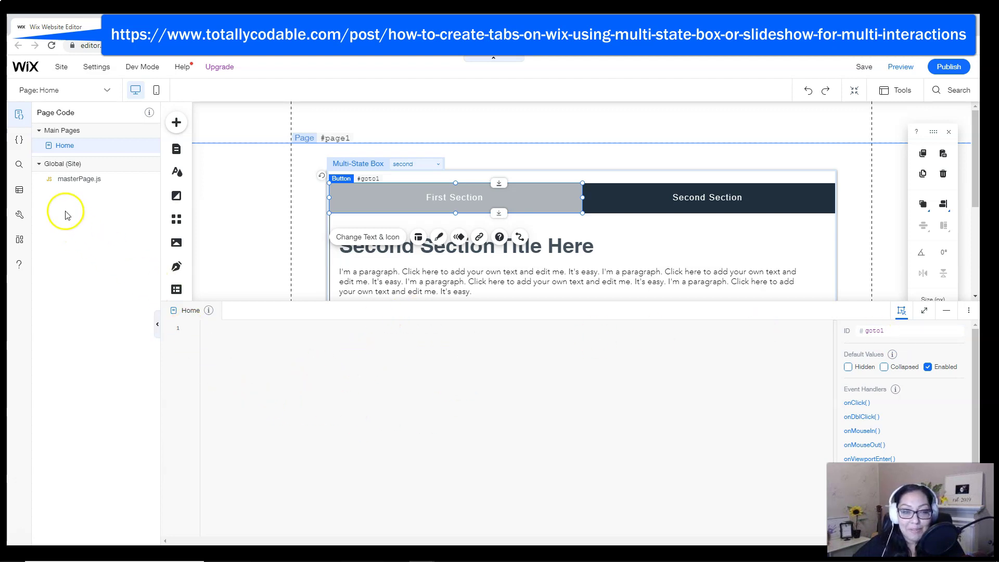
left_click(361, 337)
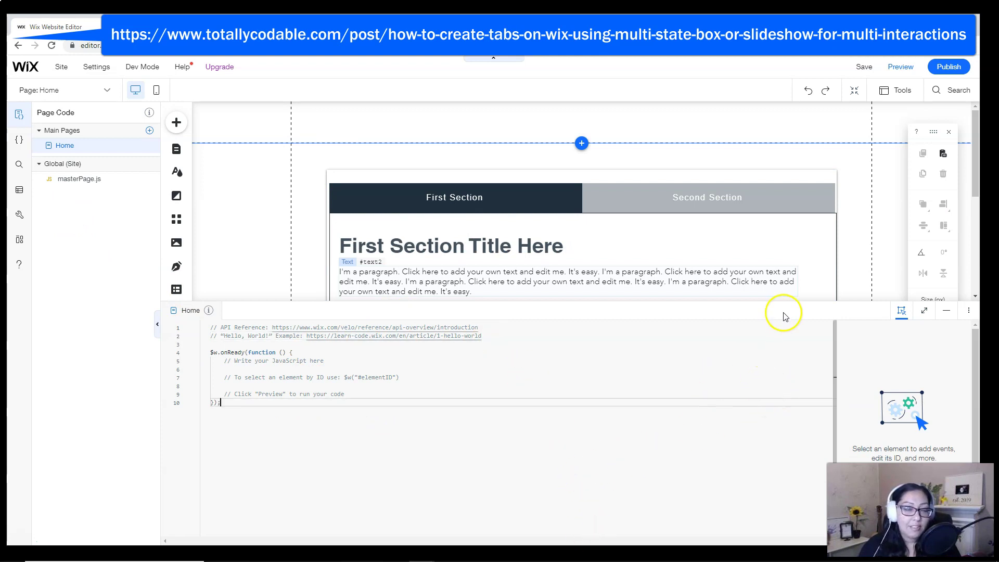
Select the Button onClick() example that gets the clicked element's ID, then return to the editor.
mouse_move(789, 300)
left_mouse_down()
mouse_move(796, 392)
mouse_move(807, 312)
left_mouse_up()
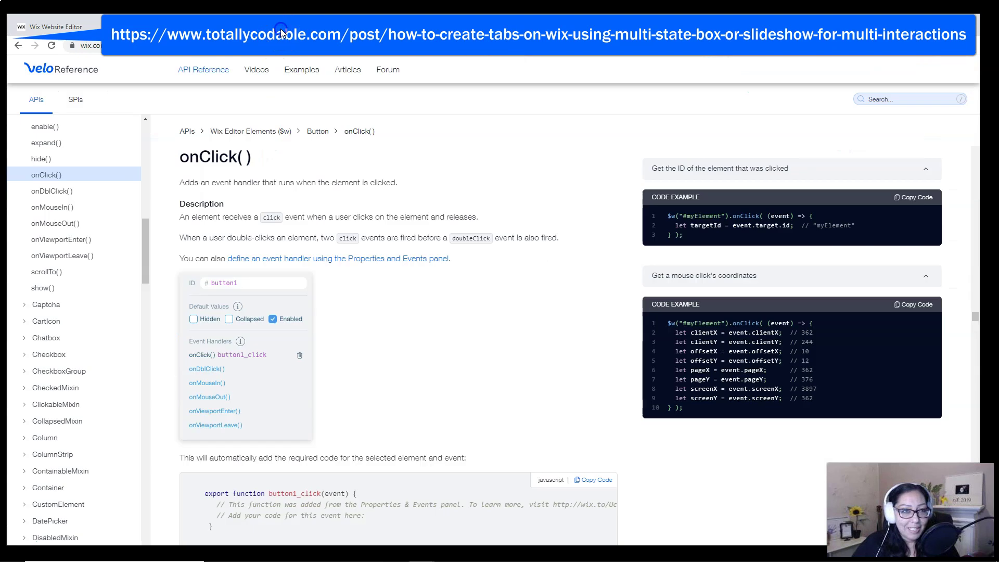
left_click(180, 160)
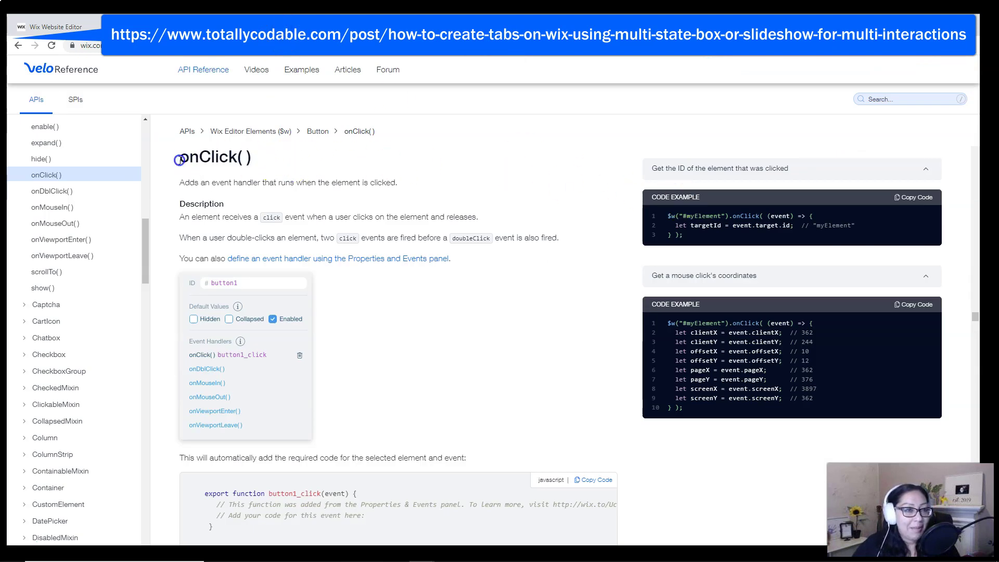
left_click_drag(697, 237, 668, 220)
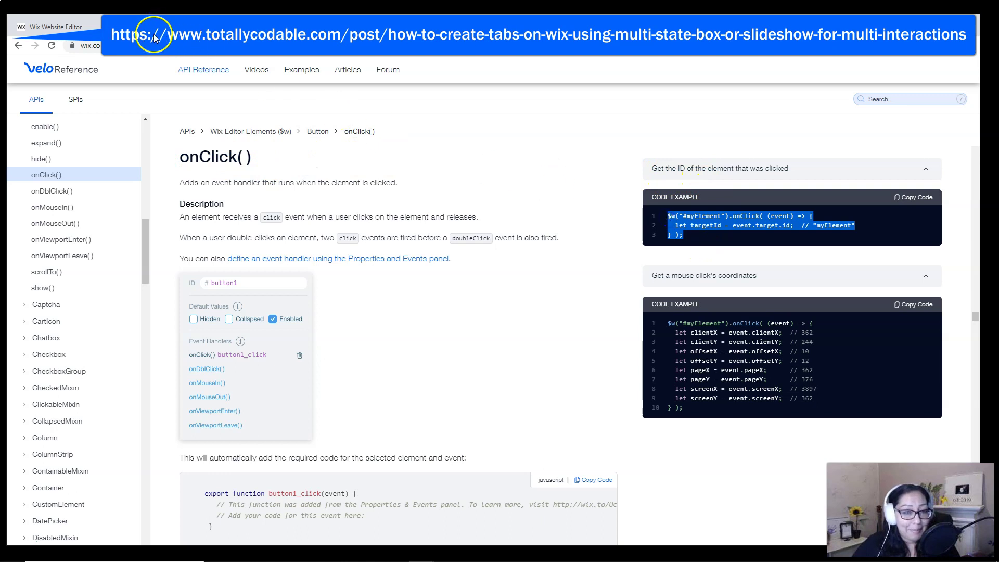
left_click(57, 26)
Paste the onClick example into $w.onReady, tidy its formatting, and set its selector to #goto2.
left_click(357, 400)
left_click_drag(358, 399, 216, 364)
type("$w(\"#myElement\").onClick( (event) => {   let targetId = event.target.id;  // \"myElement\" });")
left_click(303, 363)
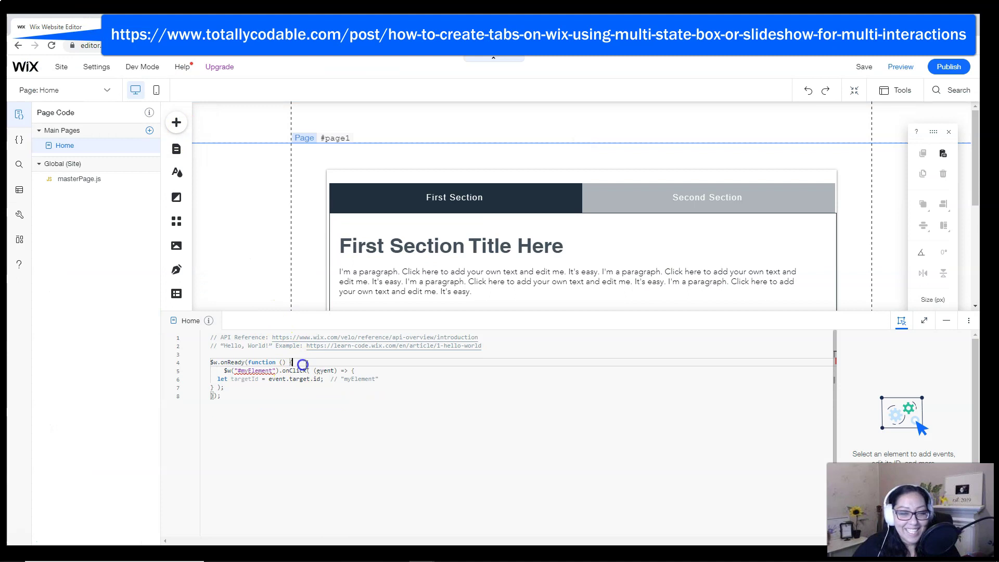
key("Return")
left_click(235, 394)
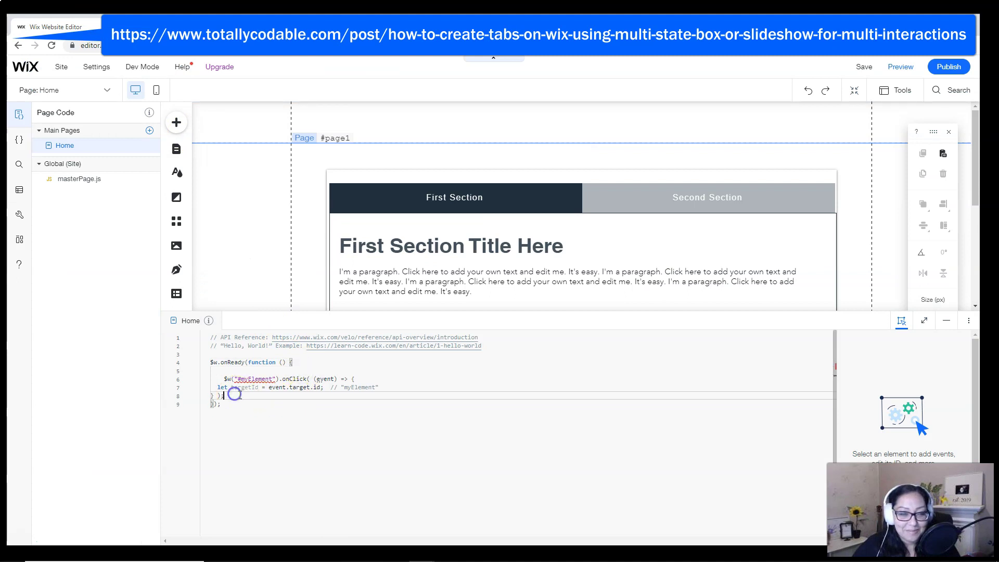
key("Return")
right_click(240, 395)
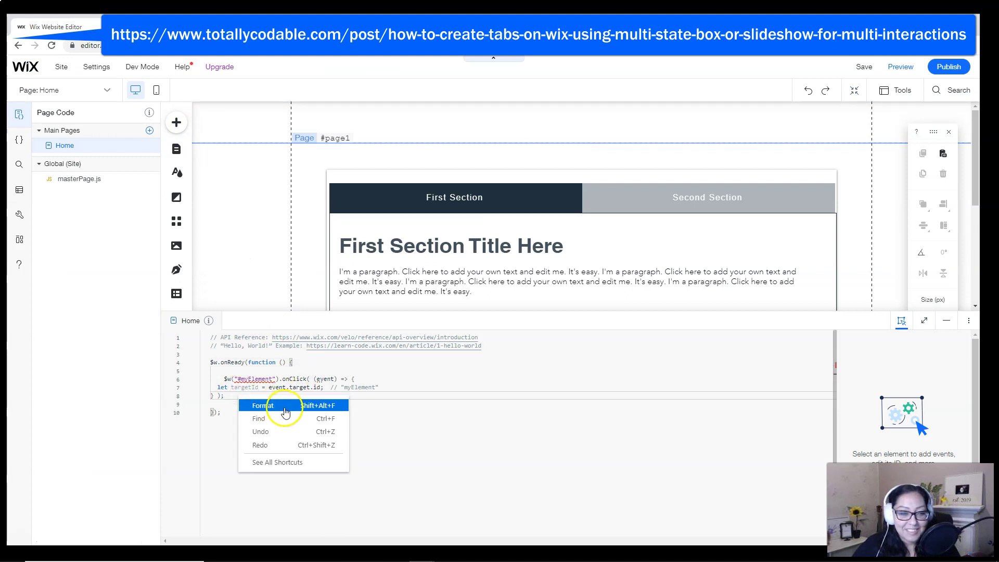
left_click(286, 405)
left_click(353, 437)
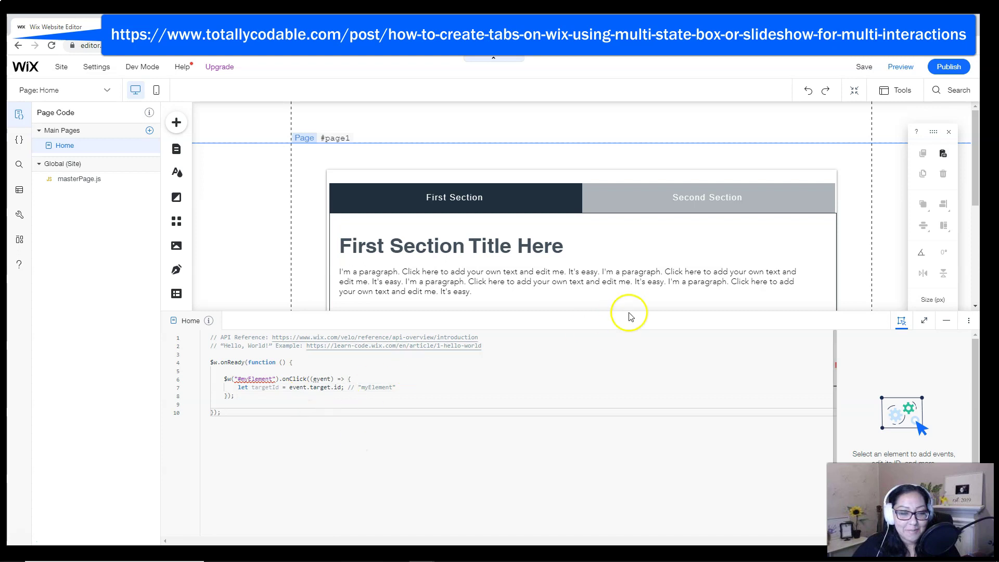
double_click(255, 380)
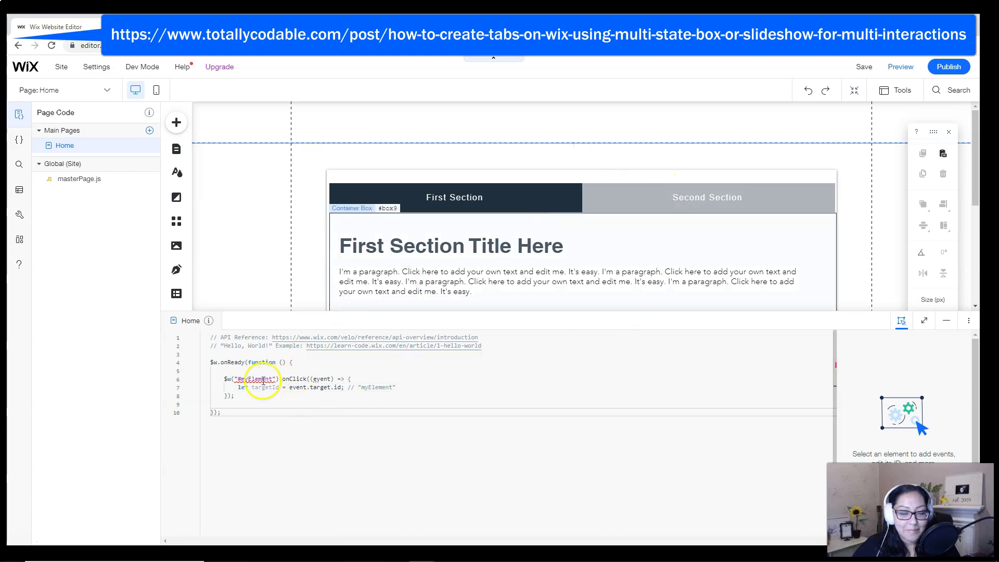
type("soto")
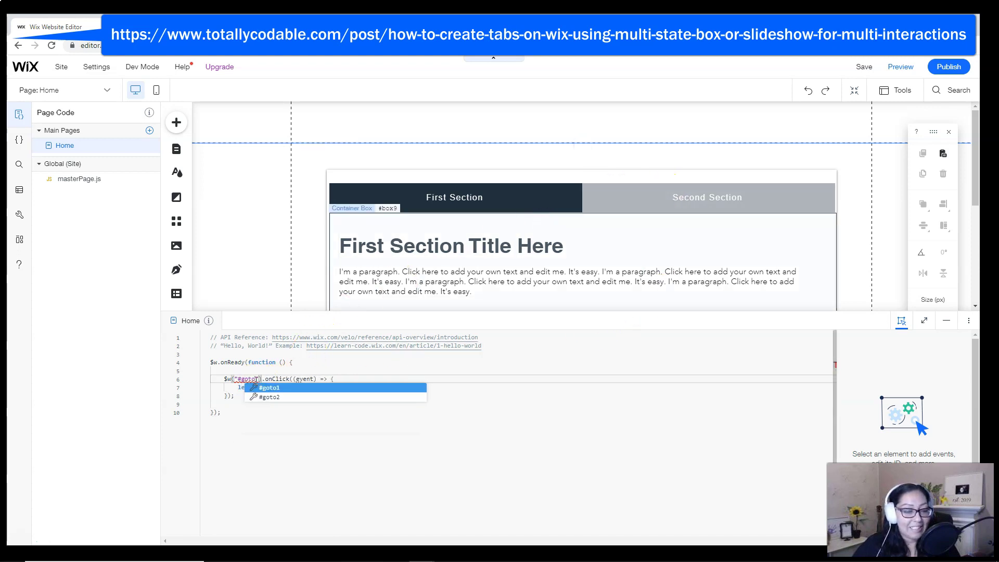
key("Return")
Duplicate the #goto2 click handler below itself and change the copy's selector to #goto1.
left_click(418, 387)
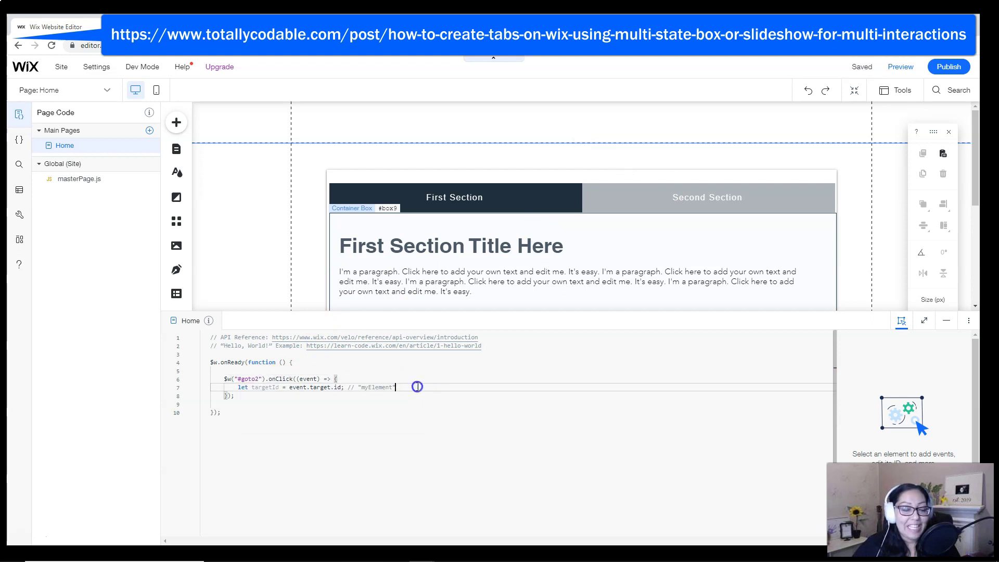
left_click_drag(247, 397, 225, 379)
key("ctrl+c")
left_click(235, 395)
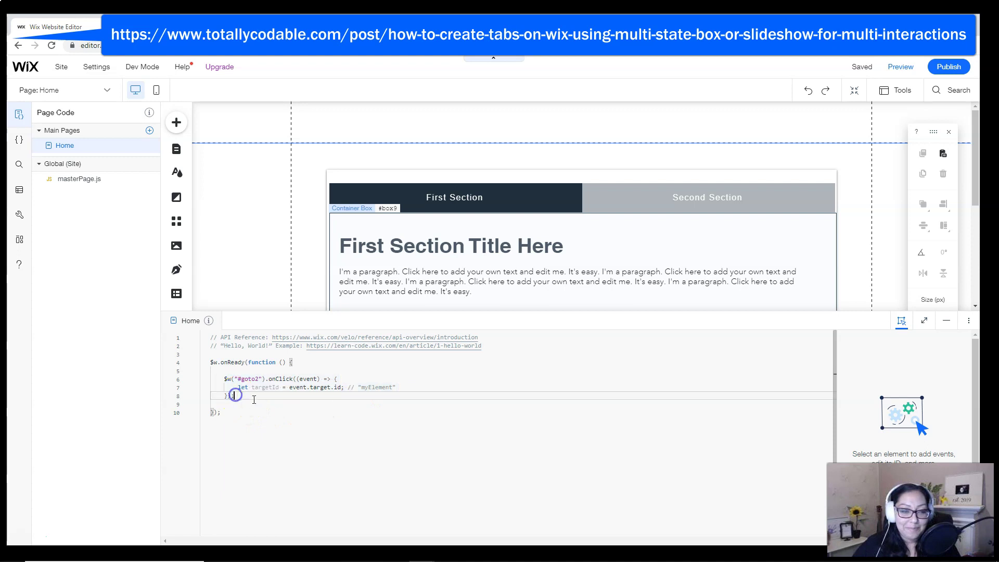
key("Return")
key("ctrl+v")
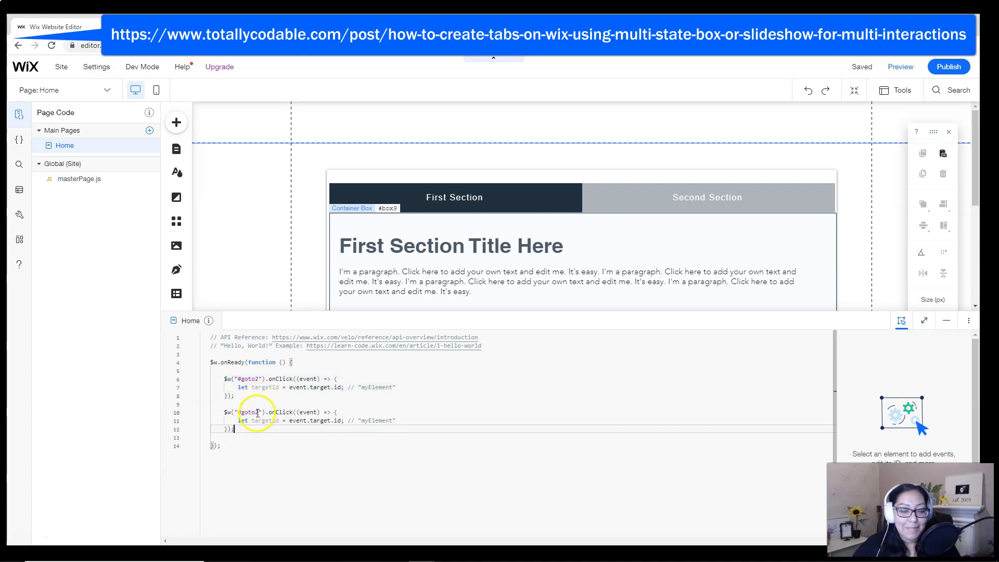
left_click(257, 412)
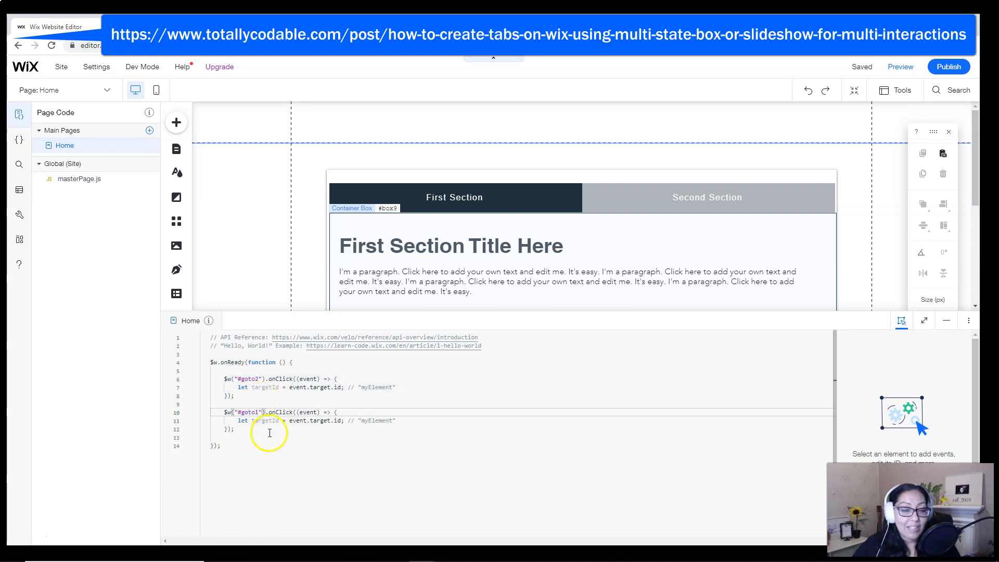
left_click(271, 432)
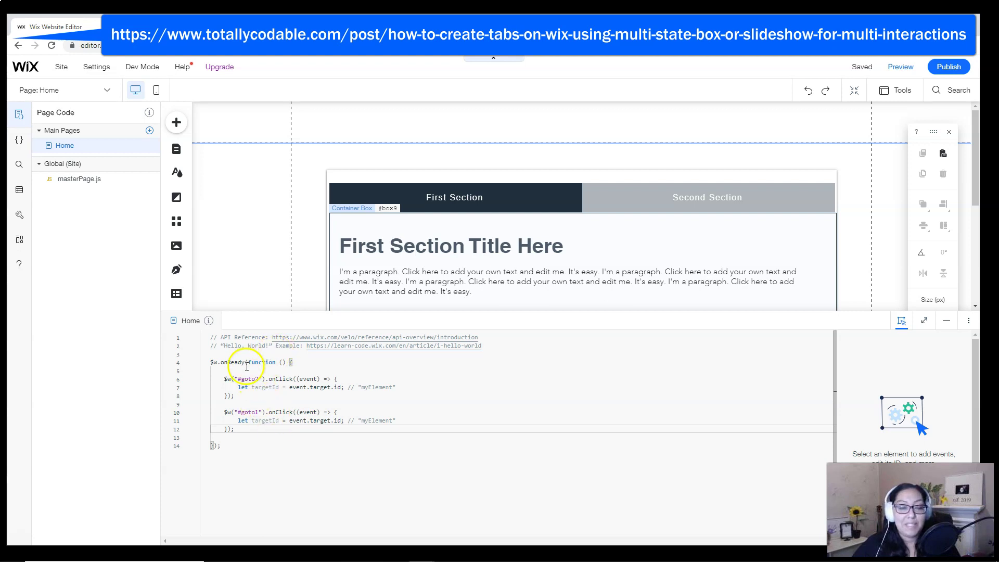
left_click(249, 412)
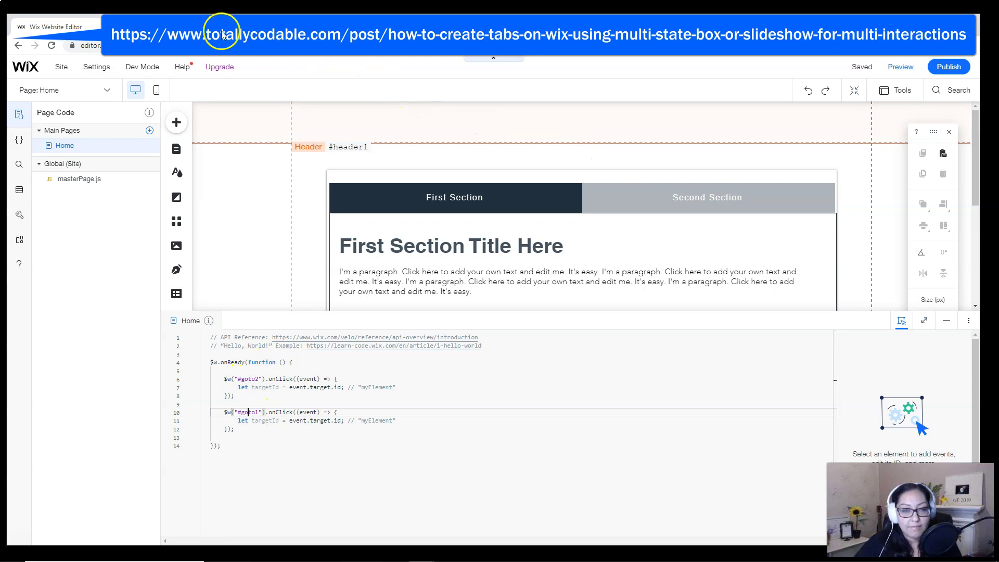
Select the changeState() example that switches a multi-state box to state2, then return to the editor.
left_click(177, 25)
left_click_drag(290, 154, 208, 157)
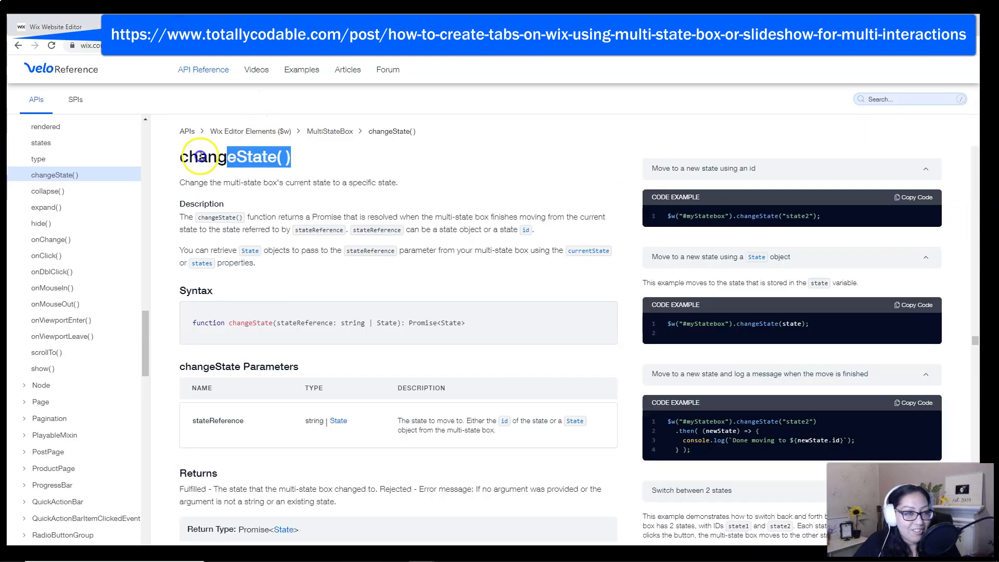
left_click(174, 158)
triple_click(181, 156)
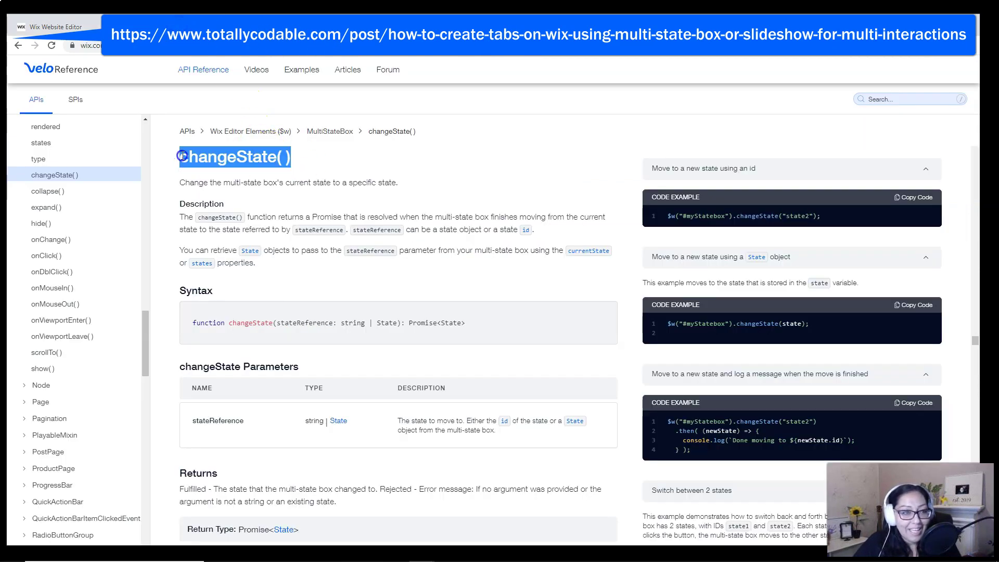
left_click(403, 167)
left_click_drag(821, 216, 685, 219)
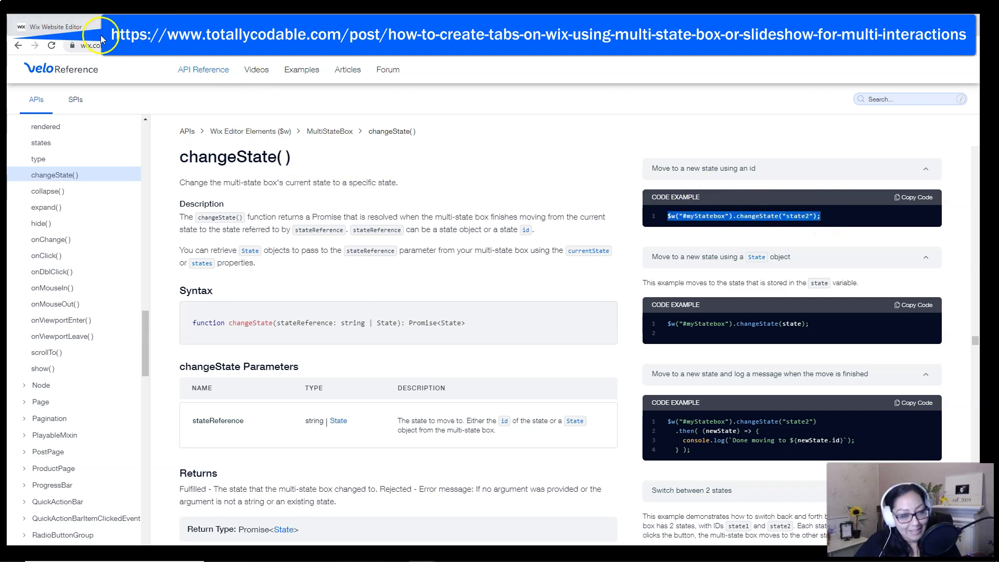
left_click(73, 28)
Paste the changeState line into both onClick handlers and replace myStatebox with statebox8.
left_click_drag(397, 390, 308, 385)
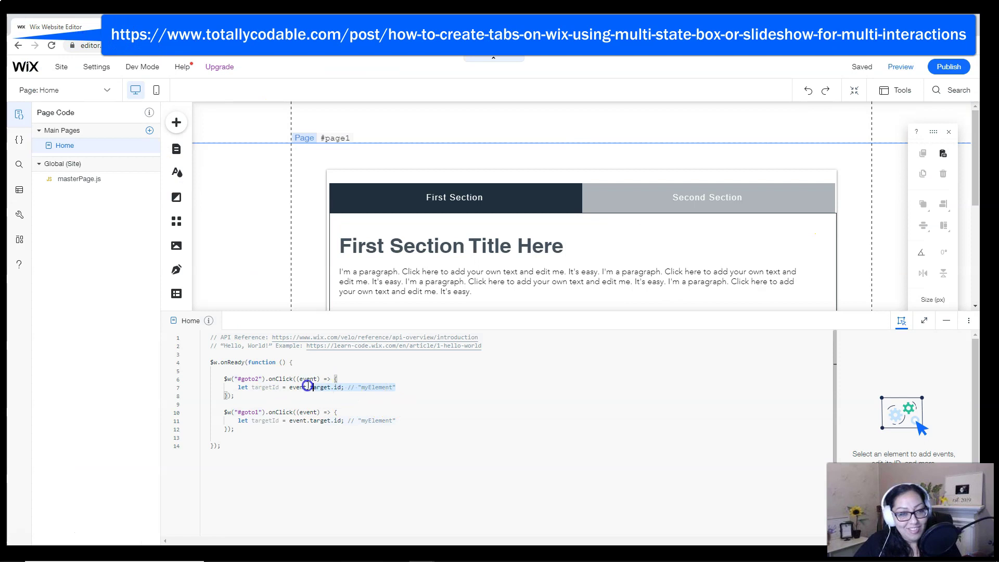
type("$w(\"#myStatebox\").changeState(\"state2\");")
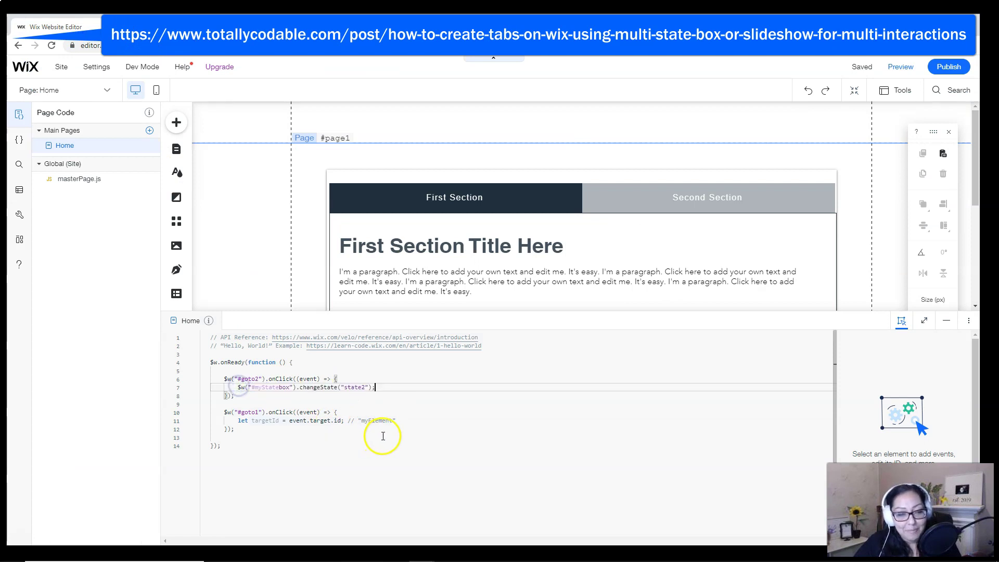
left_click_drag(396, 421, 274, 419)
type("$w(\"#myStatebox\").changeState(\"state2\");")
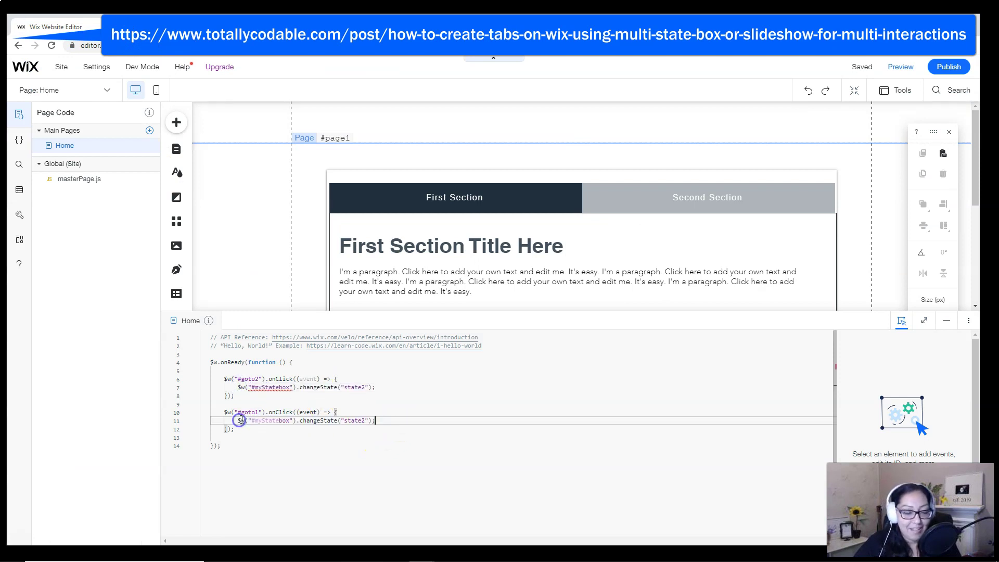
left_click(589, 175)
left_click(415, 164)
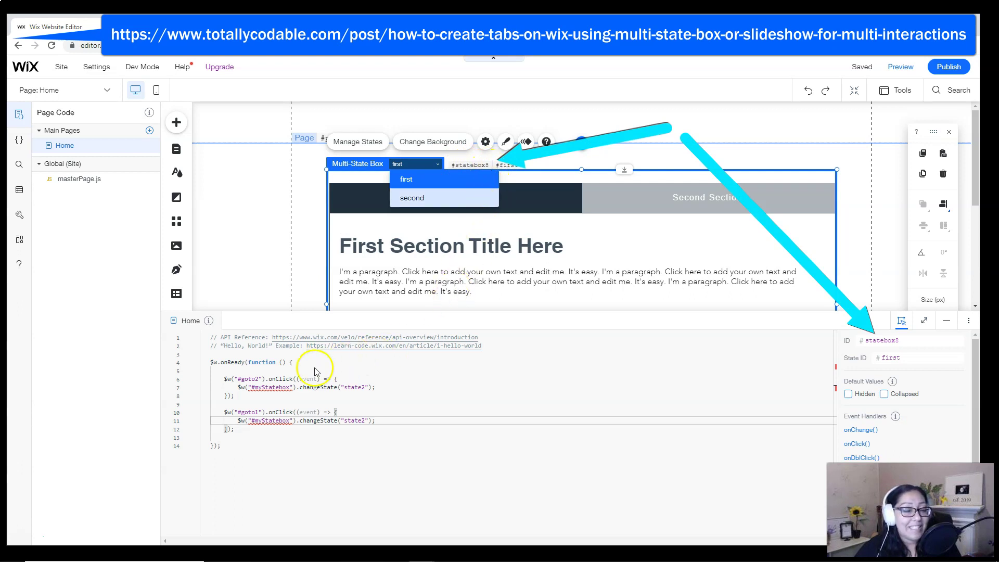
left_click(274, 386)
left_click(274, 386)
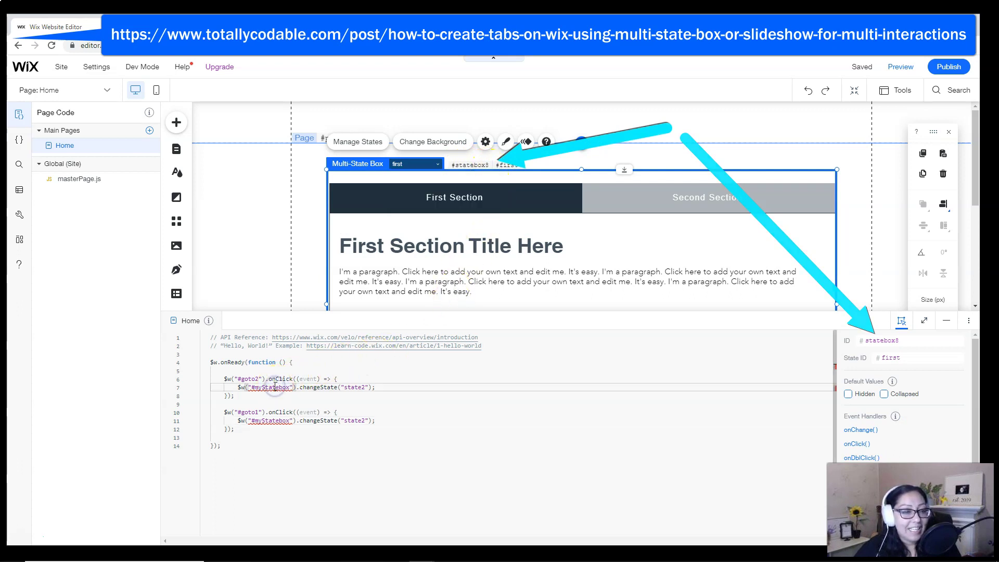
double_click(274, 386)
type("statebox8")
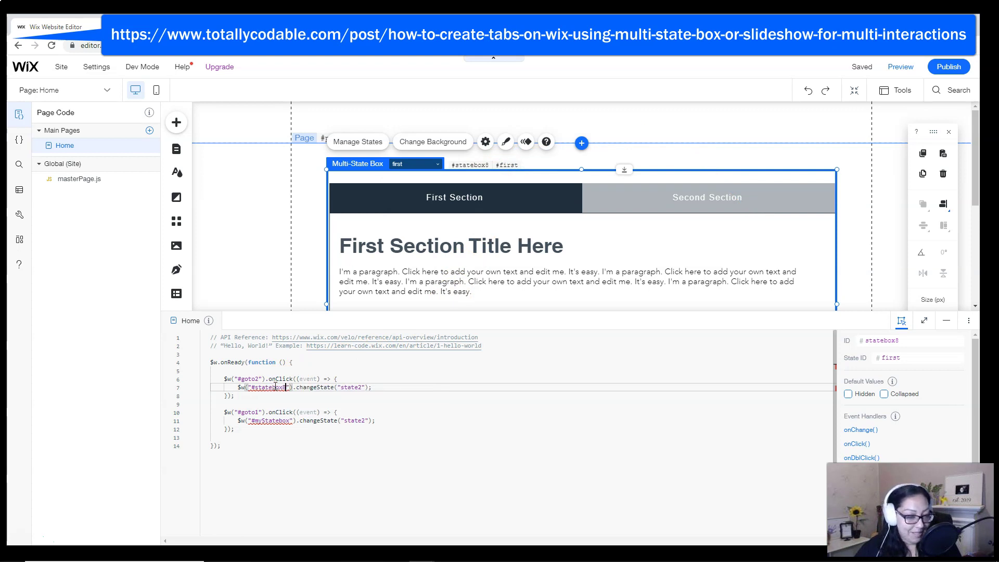
double_click(278, 423)
type("statebox8")
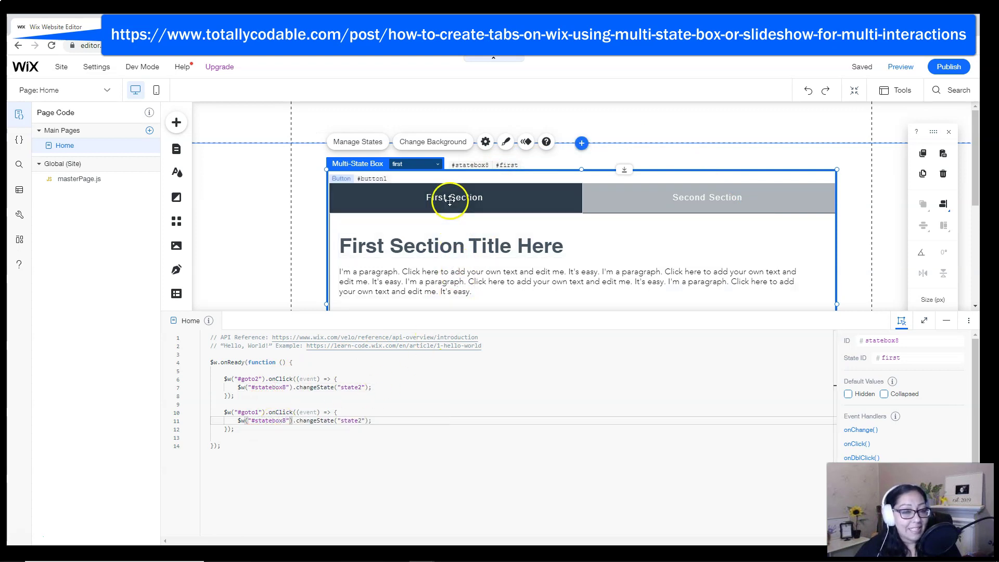
Set the state names to second in the #goto2 handler and first in the #goto1 handler.
left_click(424, 165)
left_click(411, 200)
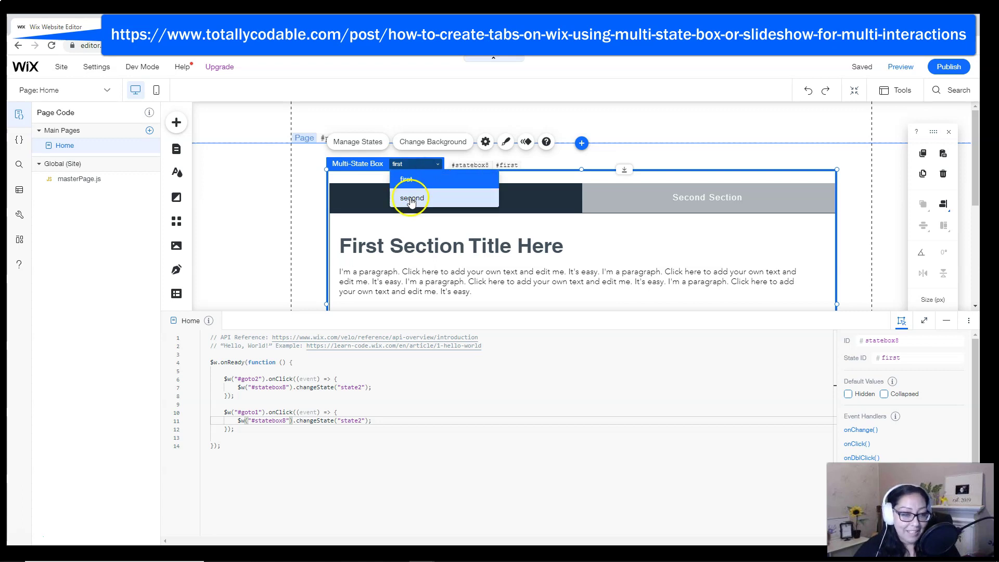
left_click(350, 387)
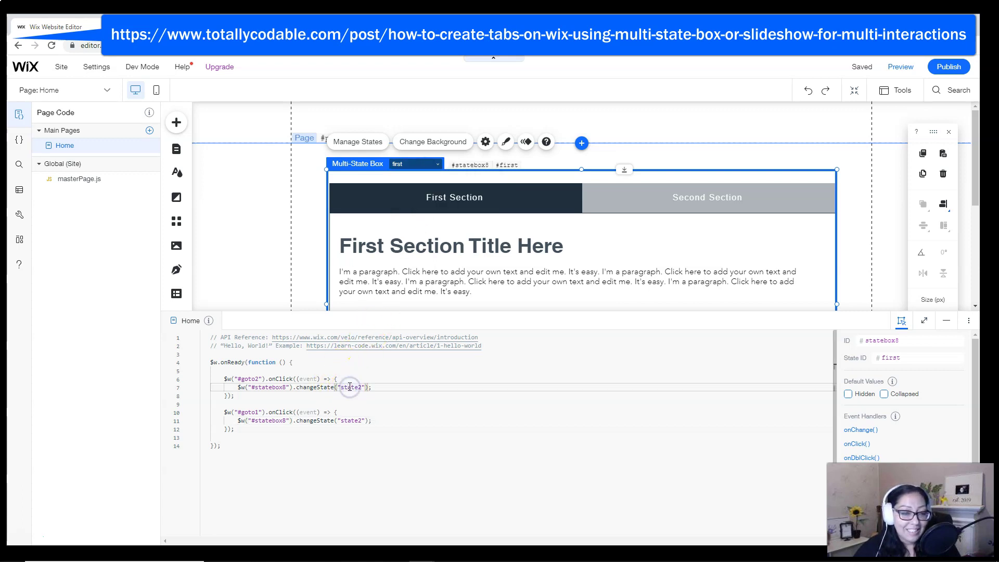
double_click(349, 387)
type("second")
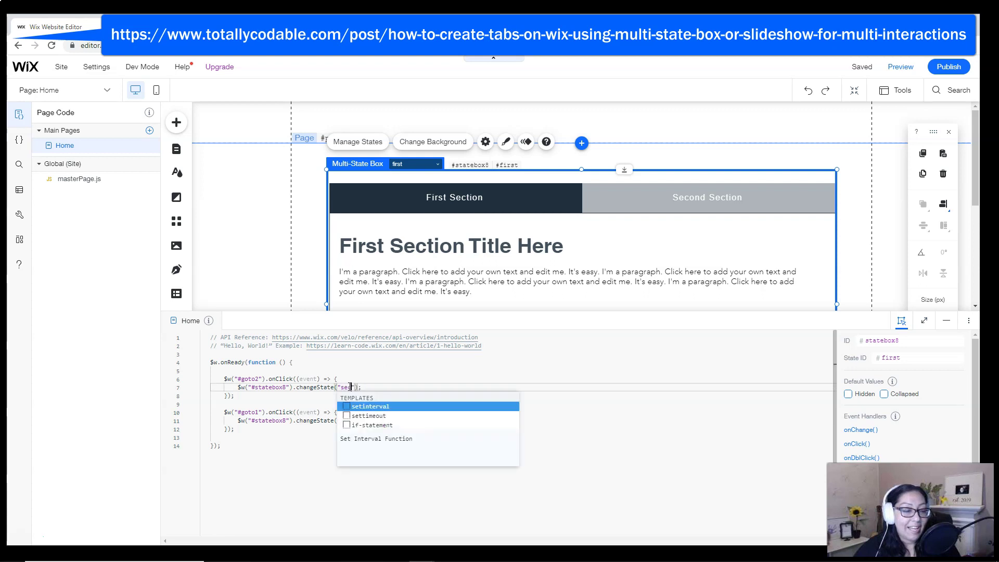
double_click(353, 420)
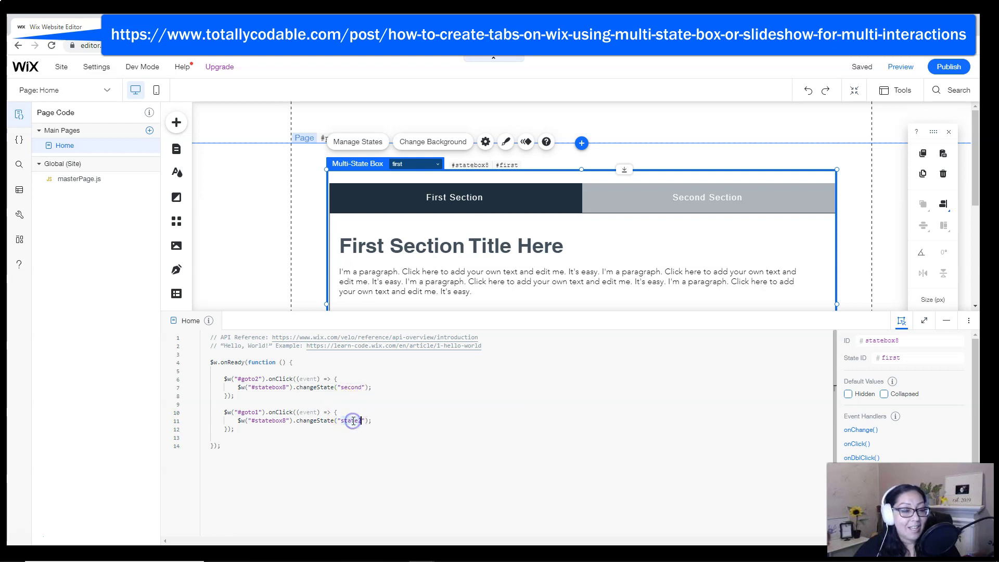
type("first")
left_click(504, 447)
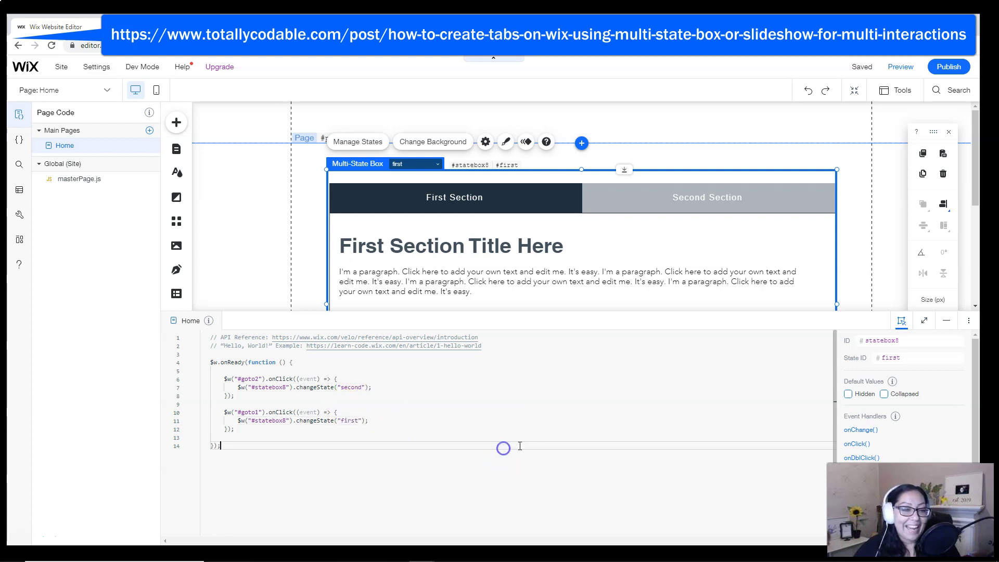
Save the site, dismiss the Site Saved notice, and switch to Preview.
left_click(865, 68)
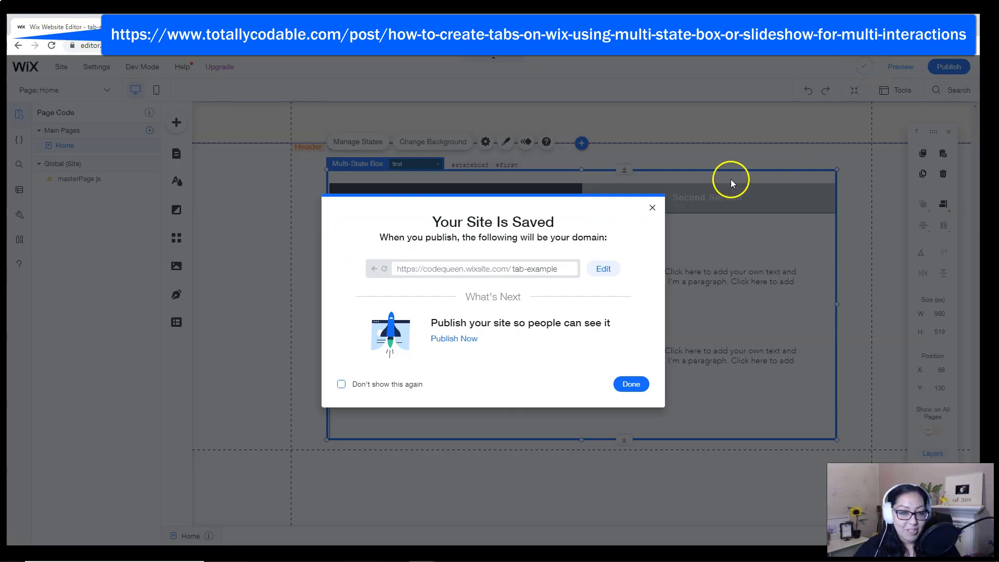
left_click(652, 208)
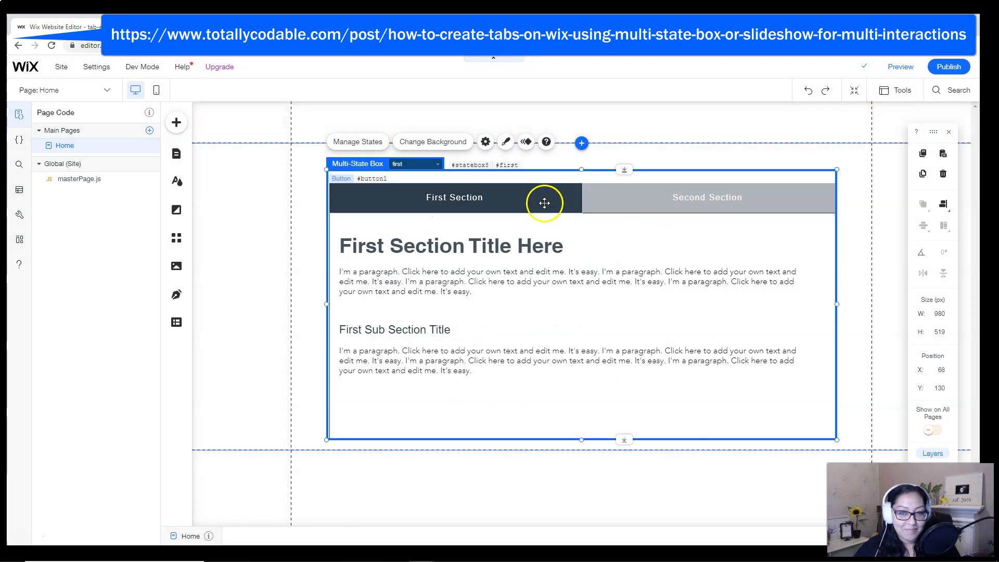
left_click(900, 66)
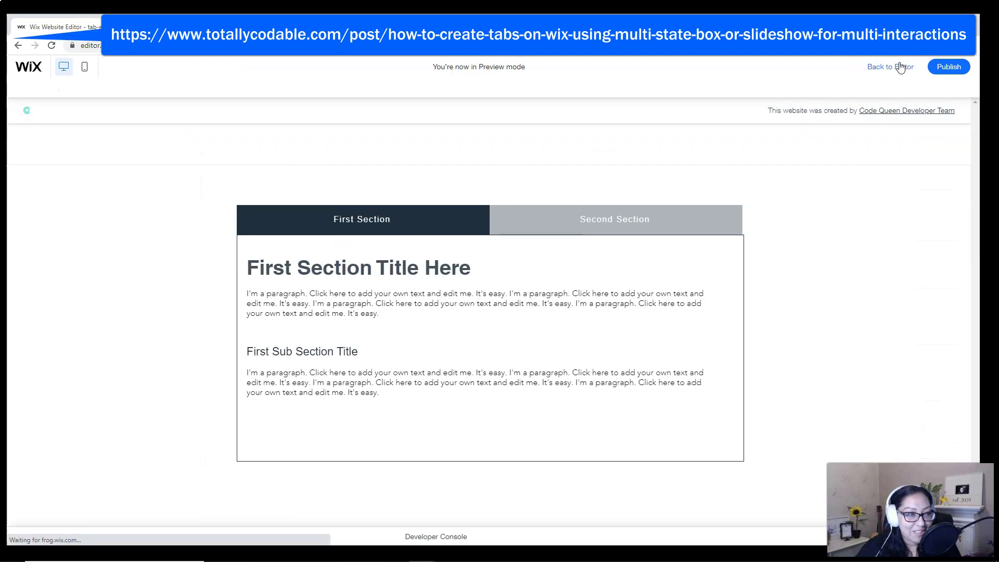
Click Second Section and First Section twice each, confirming the box switches content.
left_click(550, 204)
left_click(425, 208)
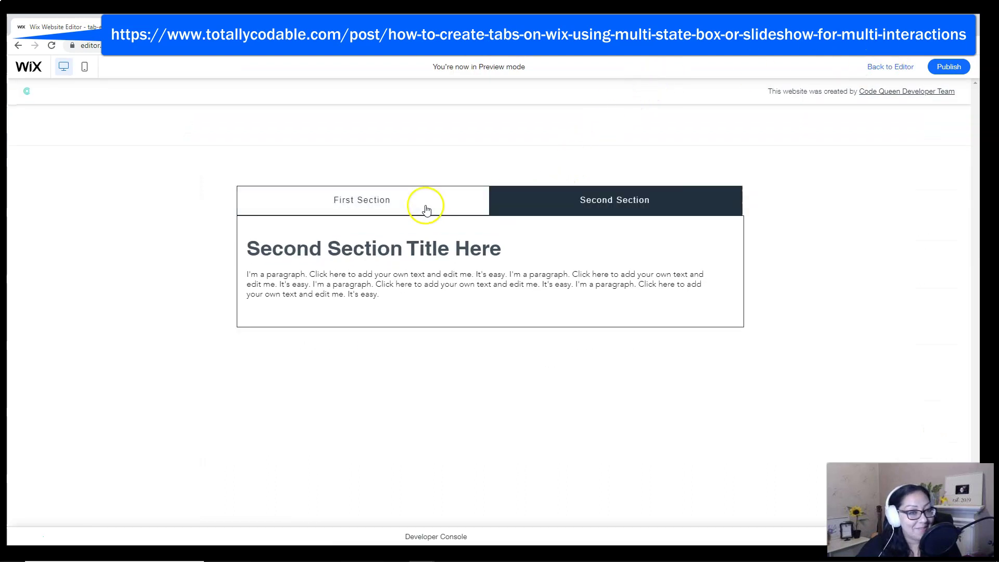
left_click(520, 203)
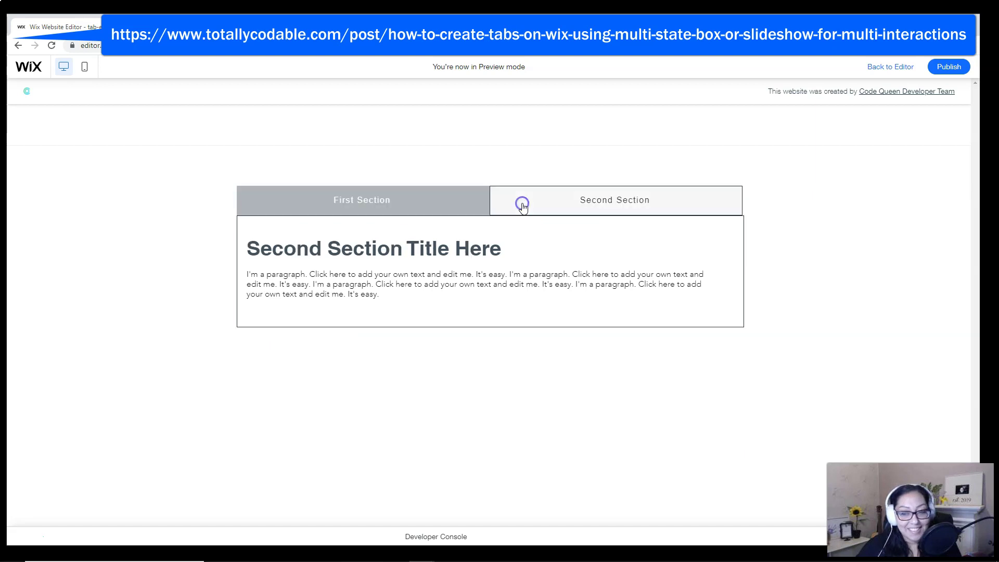
left_click(408, 208)
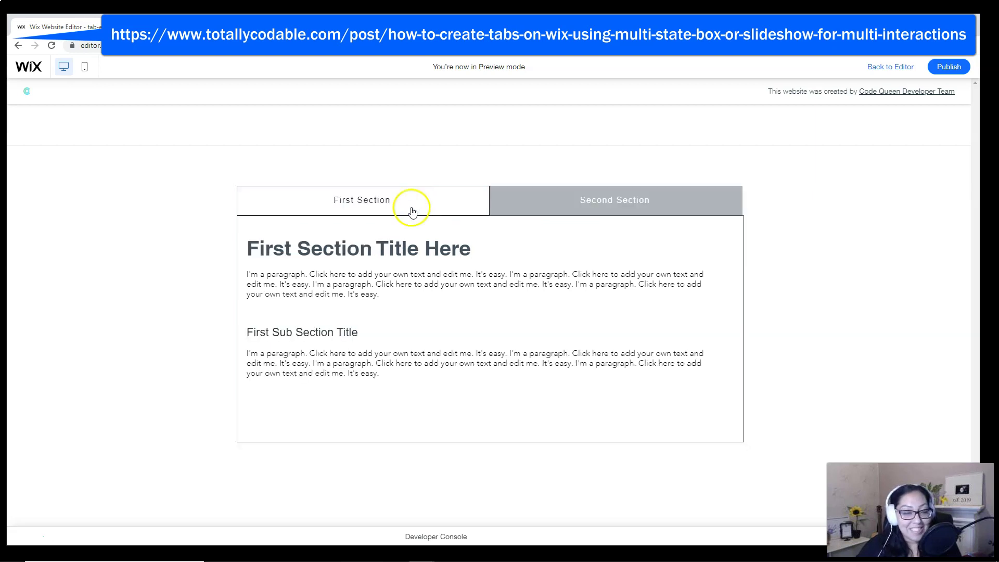